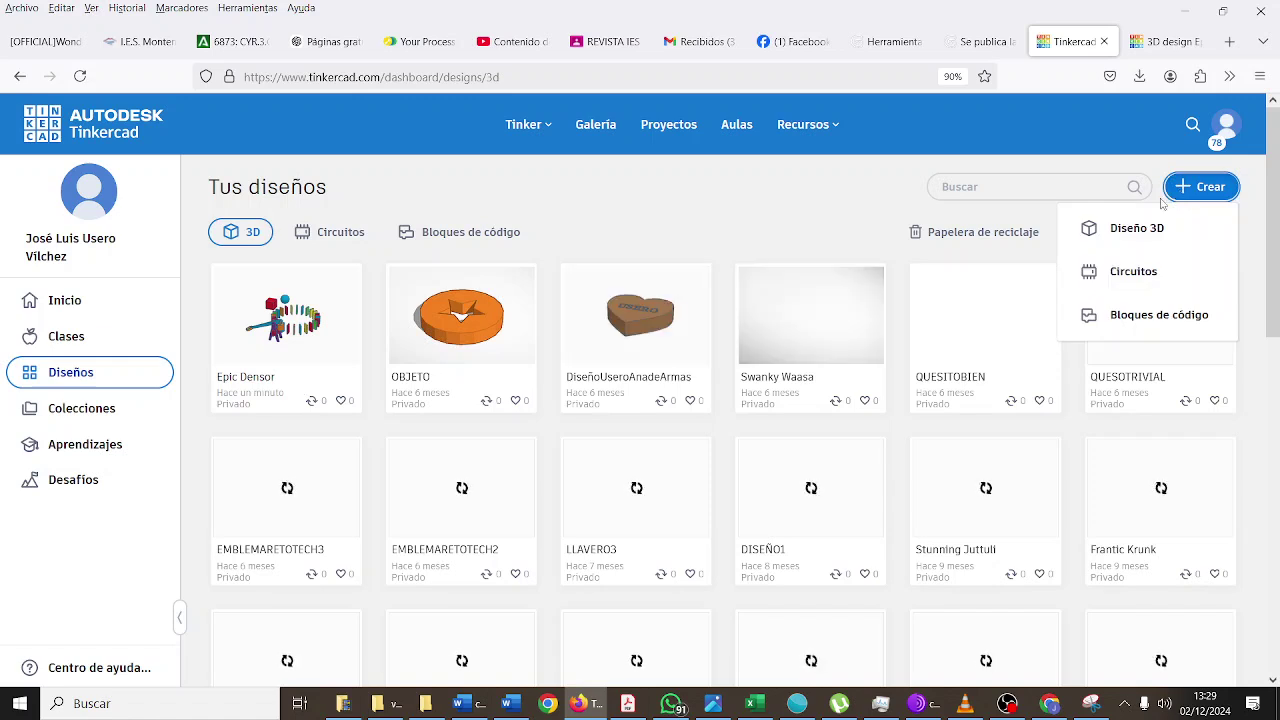
Create a new 3D design from the designs dashboard
left_click(1138, 240)
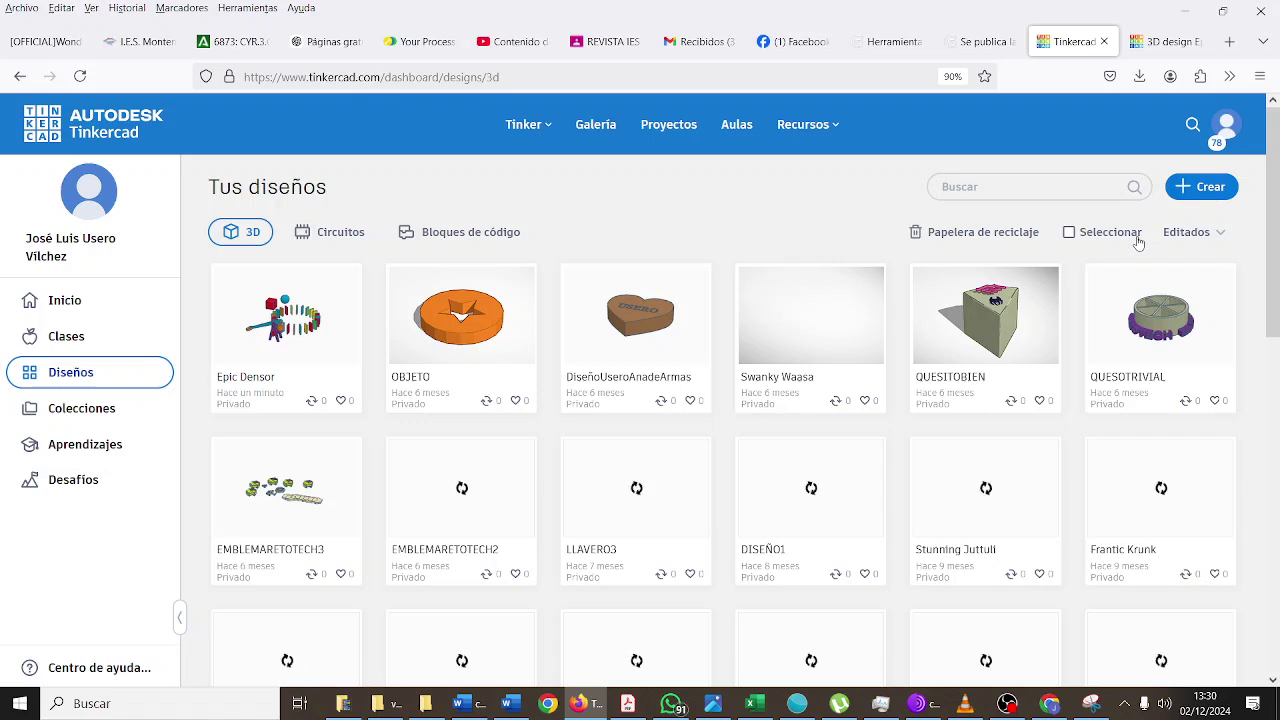
left_click(1137, 237)
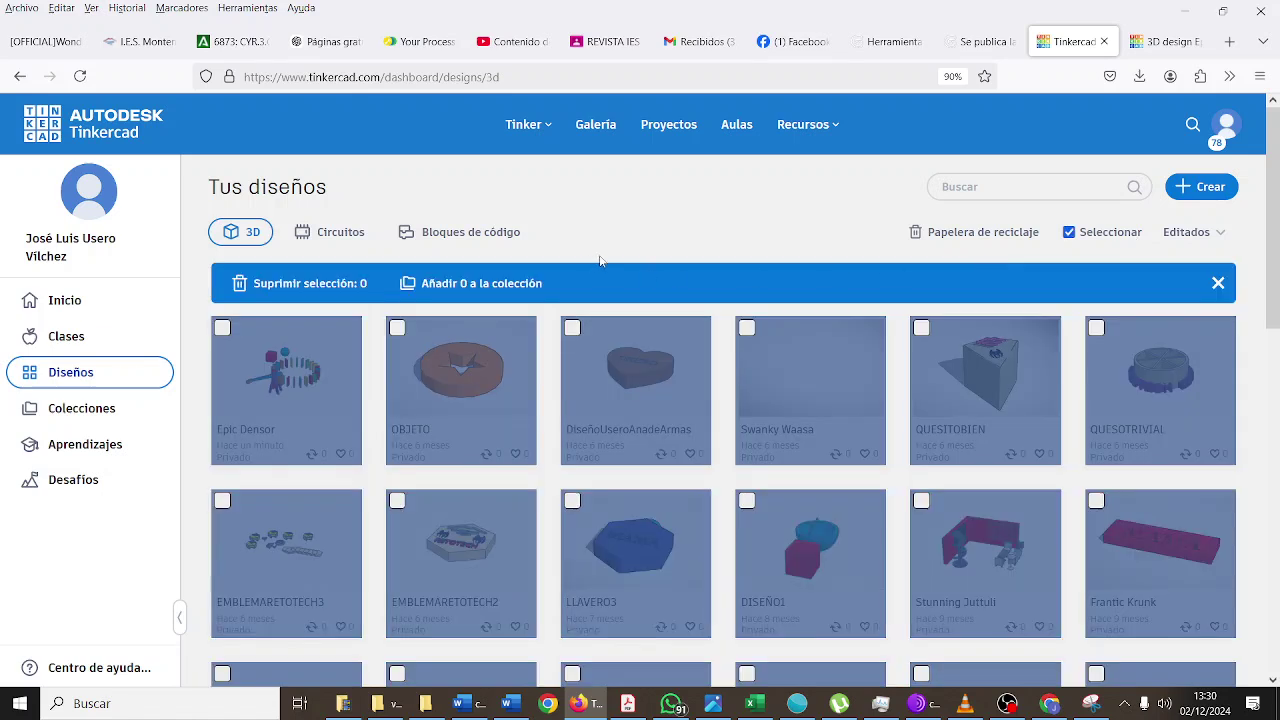
left_click(1190, 190)
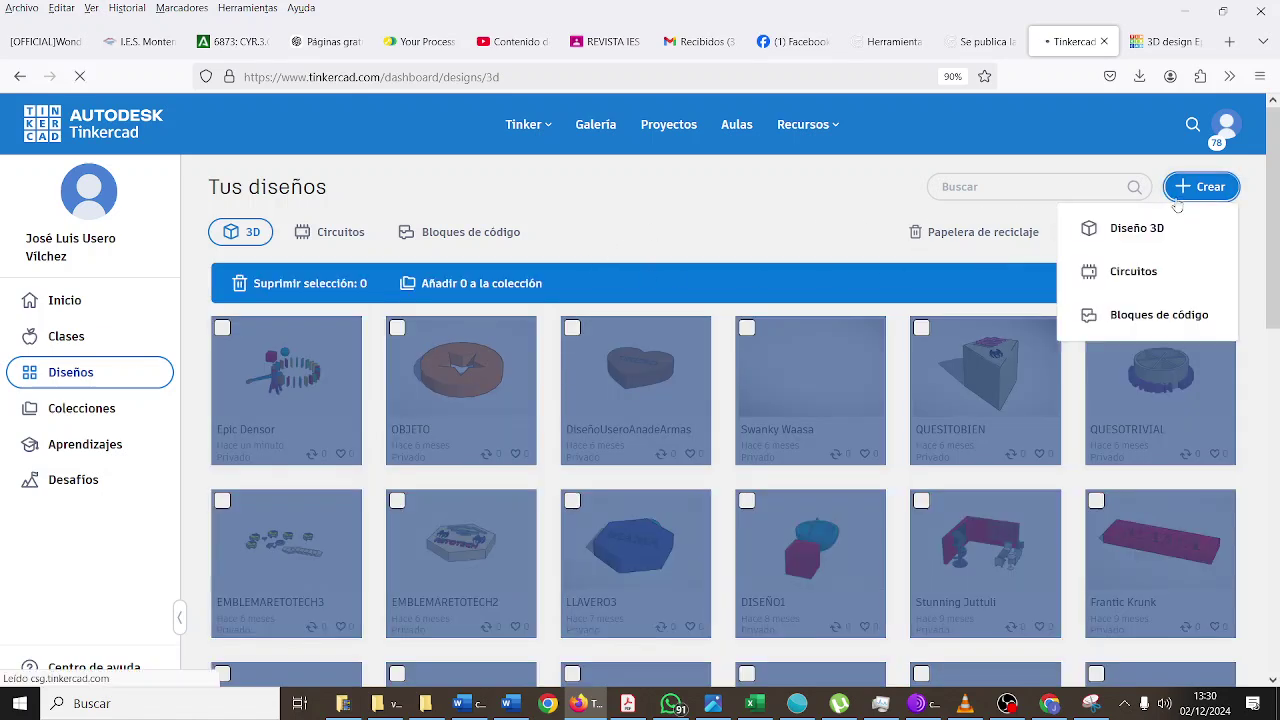
left_click(1148, 228)
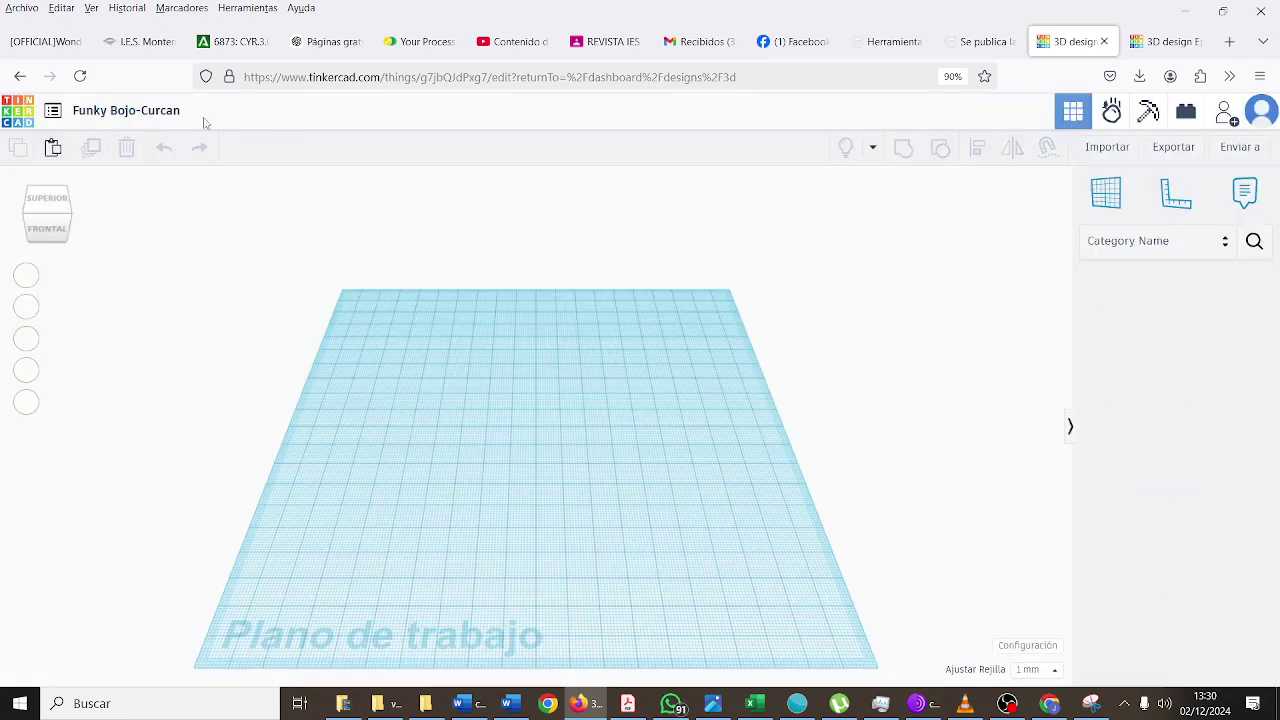
Rename the design as simulador-adayjl
left_click(163, 112)
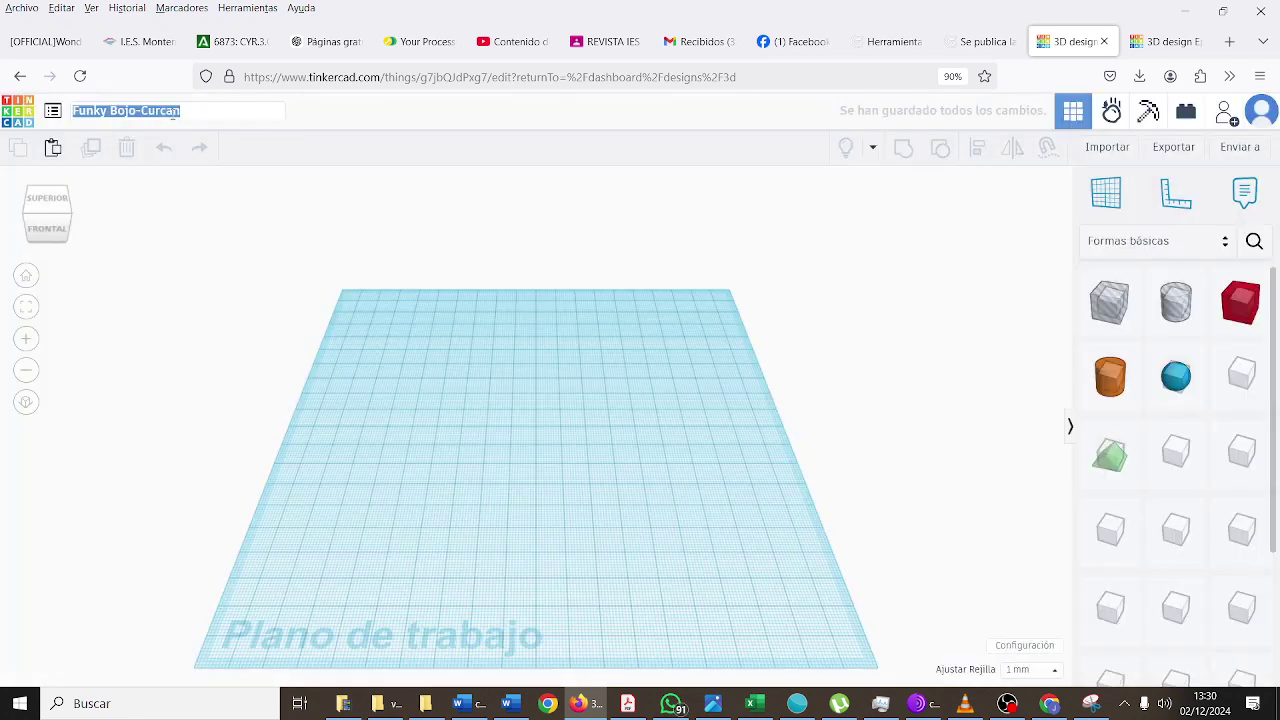
type("simu")
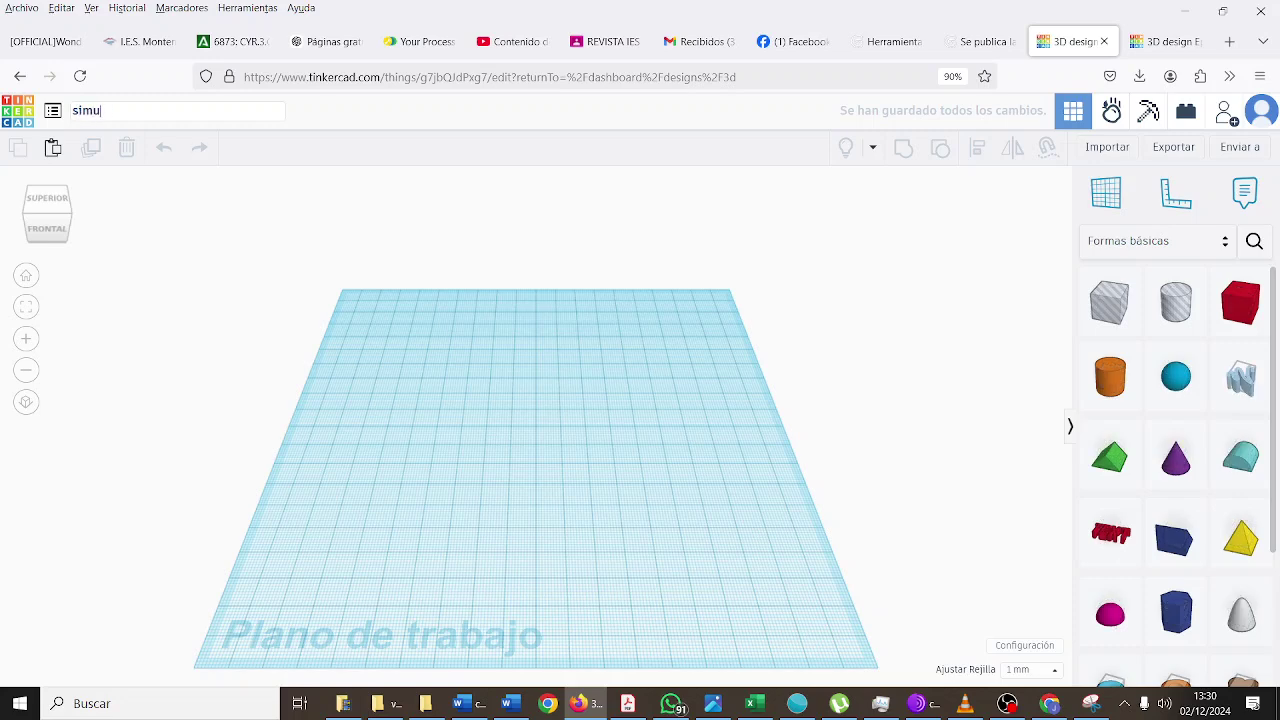
type("lador-adayjl")
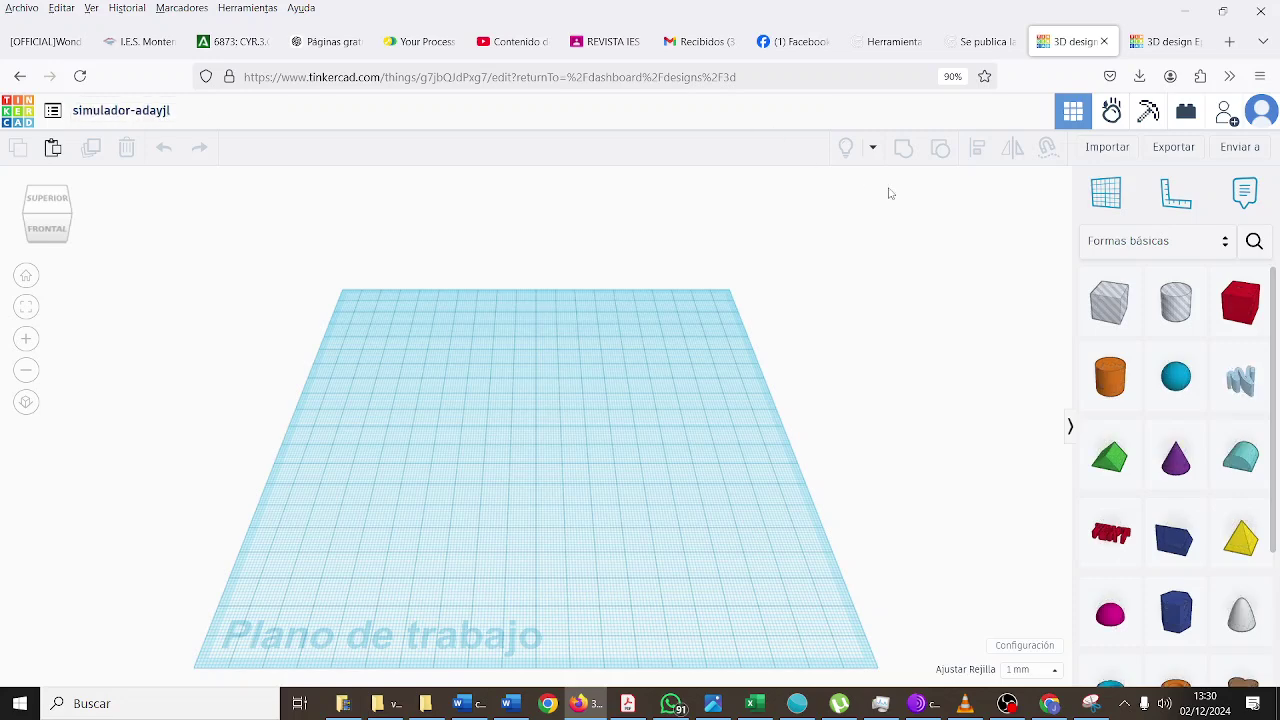
Place the S-shaped domino run from the Sim Lab shapes on the left half of the workplane
left_click(1105, 244)
scroll(1136, 485, "down", 2)
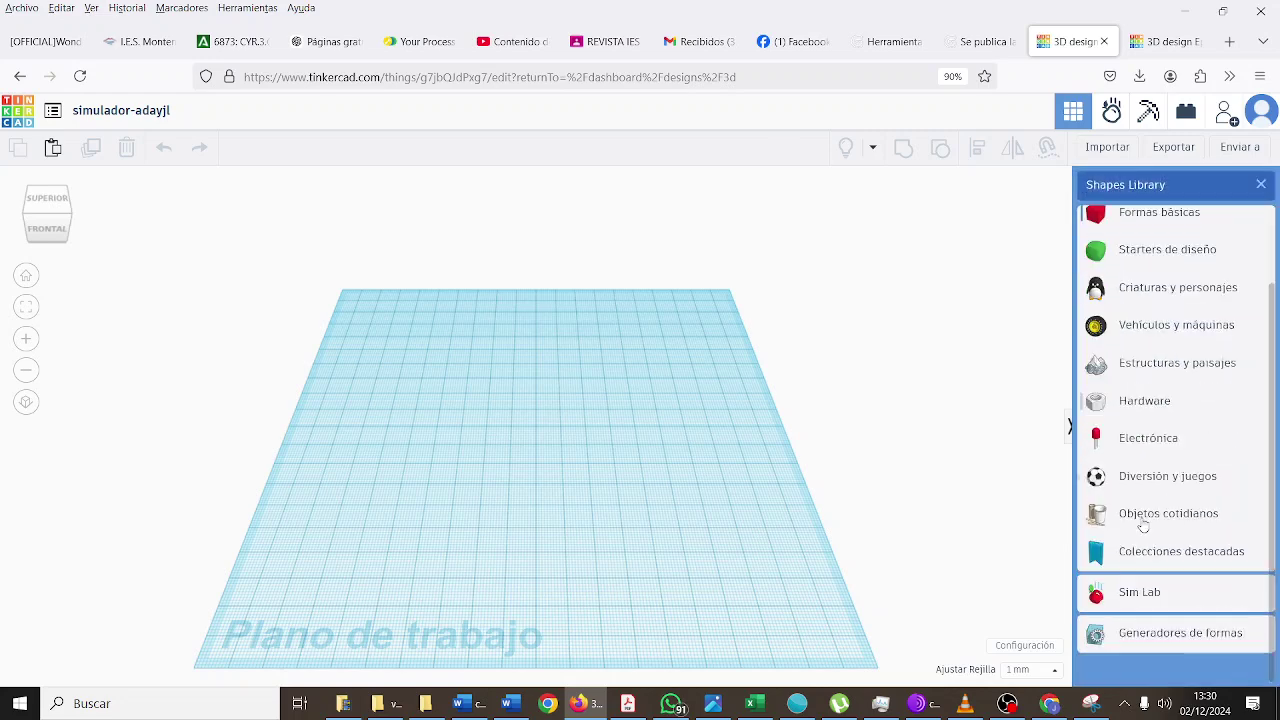
left_click(1140, 611)
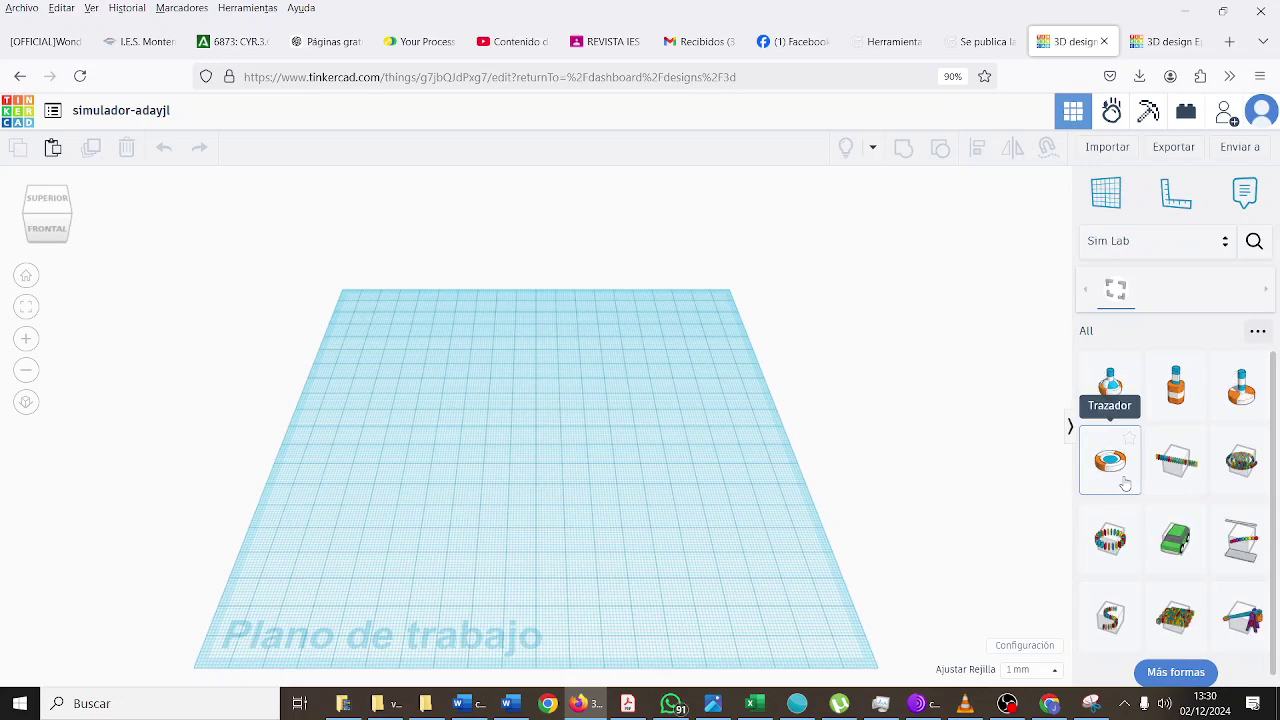
scroll(1130, 490, "down", 1)
scroll(1150, 525, "up", 1)
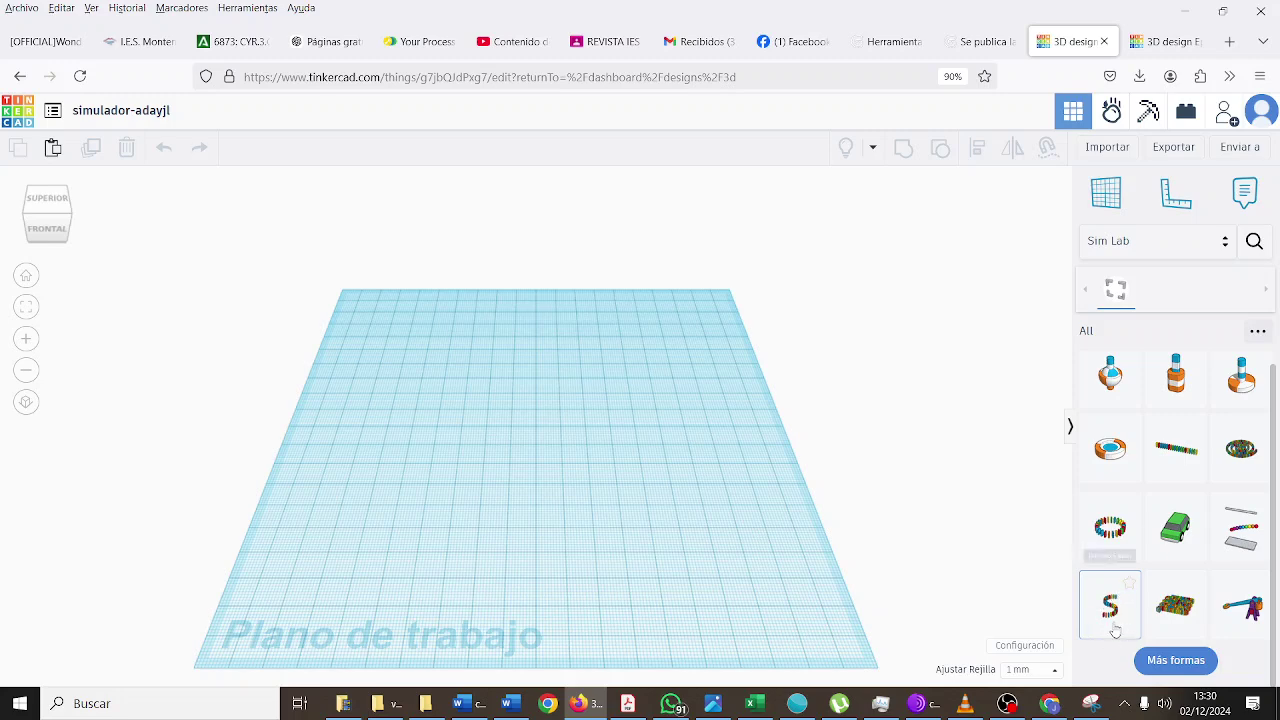
left_click_drag(1112, 617, 400, 422)
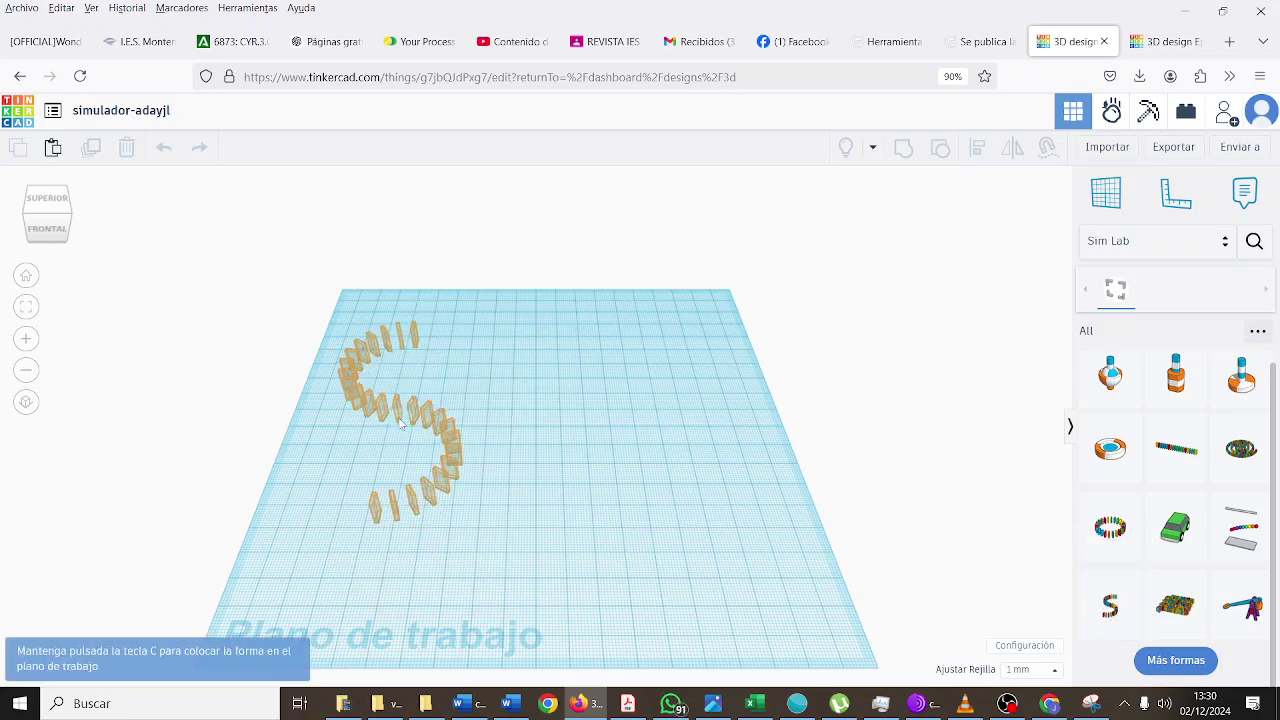
Place the Sim Lab catapult to the right of the dominoes and rotate it 45° on the workplane
left_click_drag(1247, 612, 629, 419)
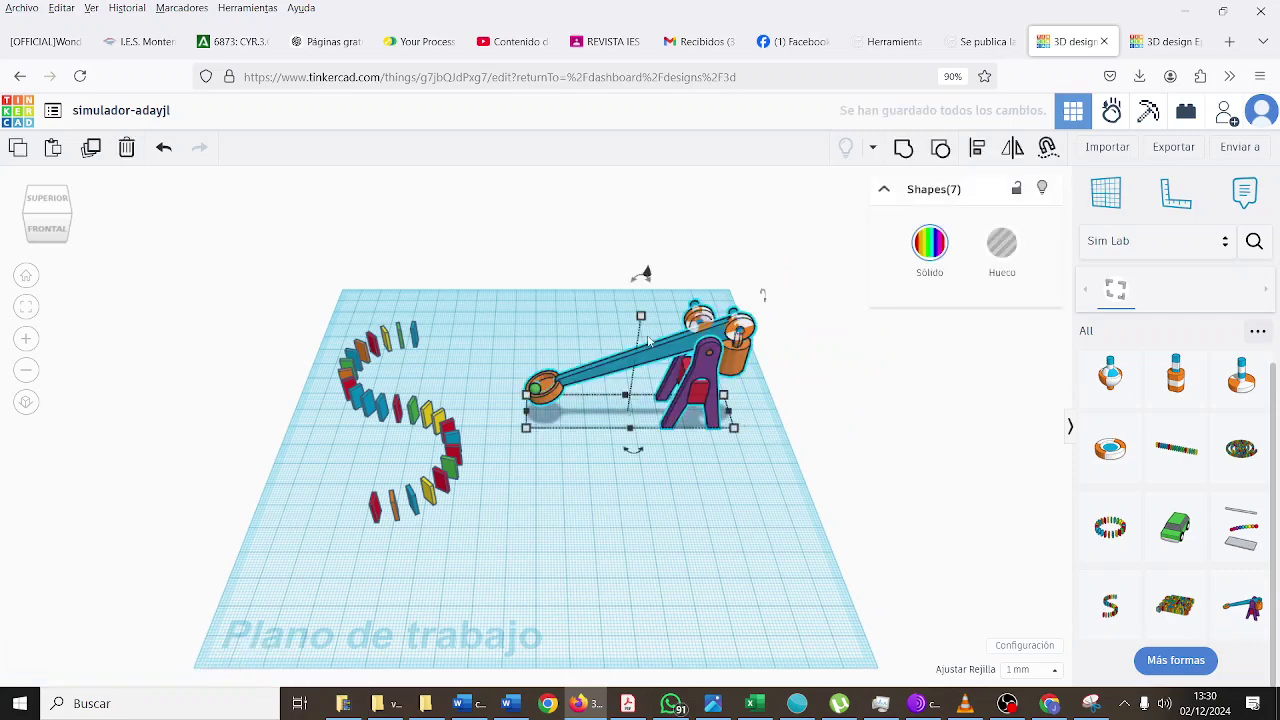
left_click_drag(633, 452, 621, 428)
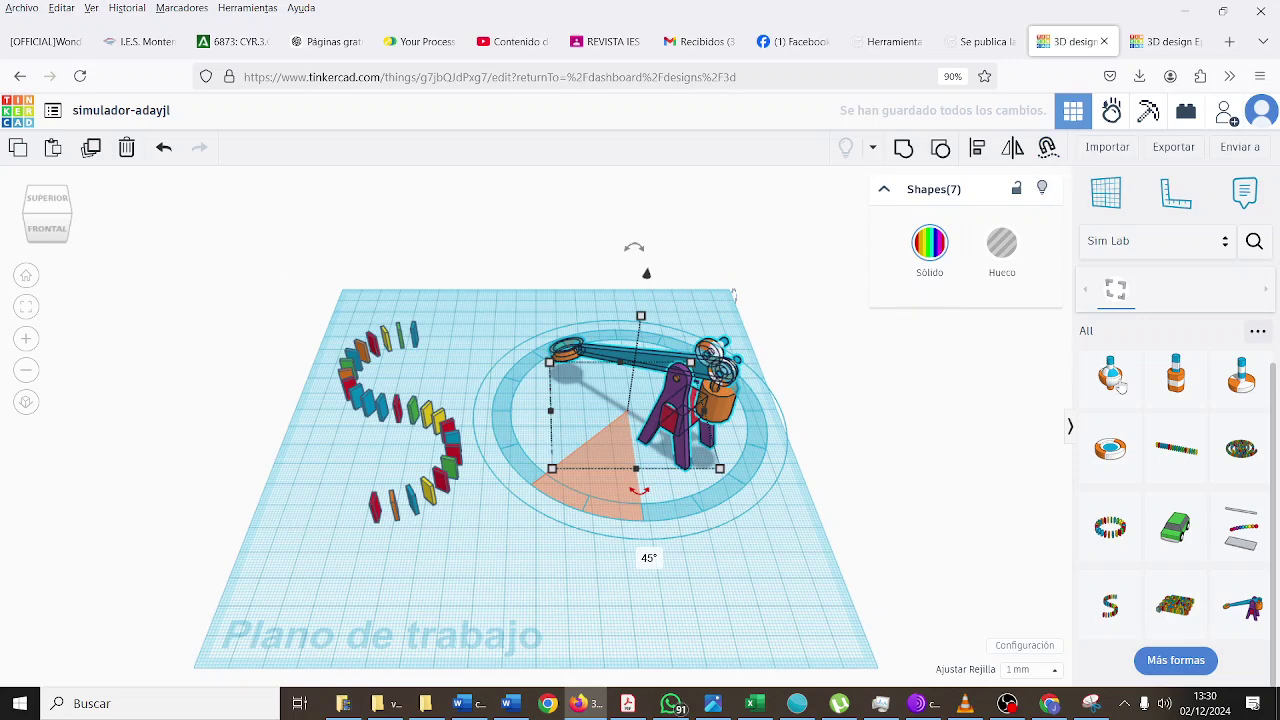
left_click(1185, 660)
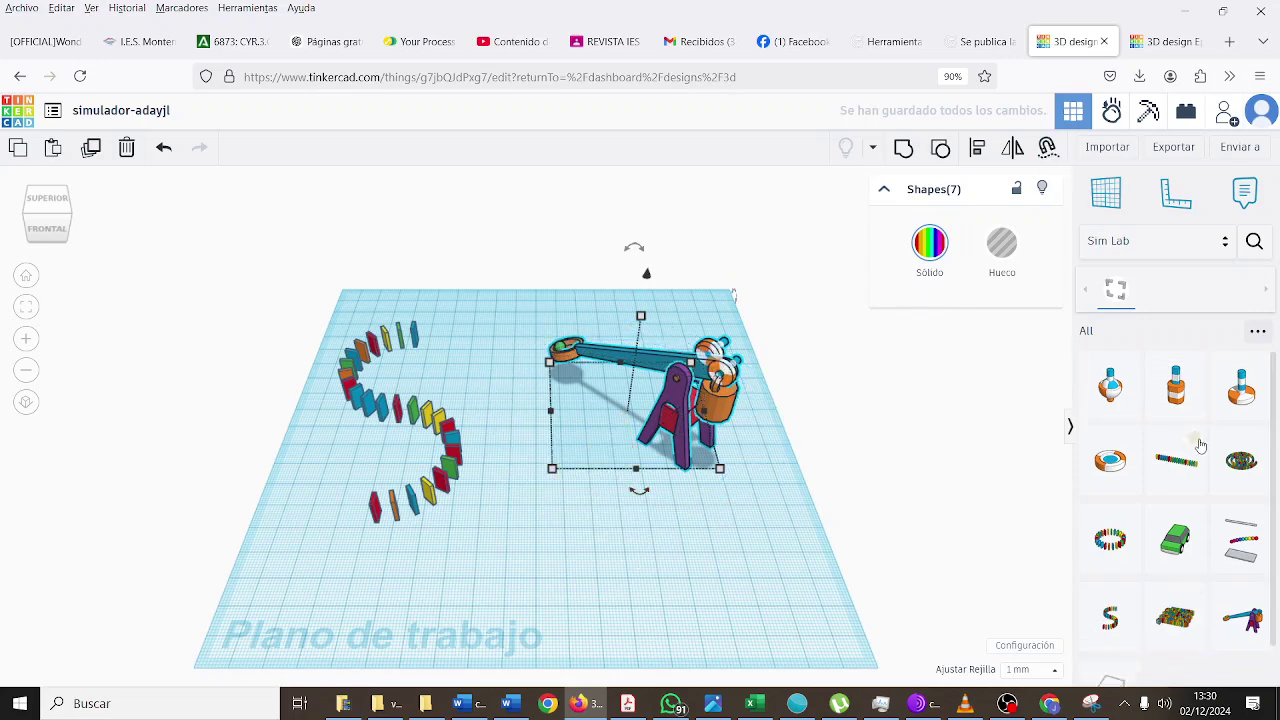
scroll(1190, 520, "down", 2)
scroll(1192, 515, "up", 3)
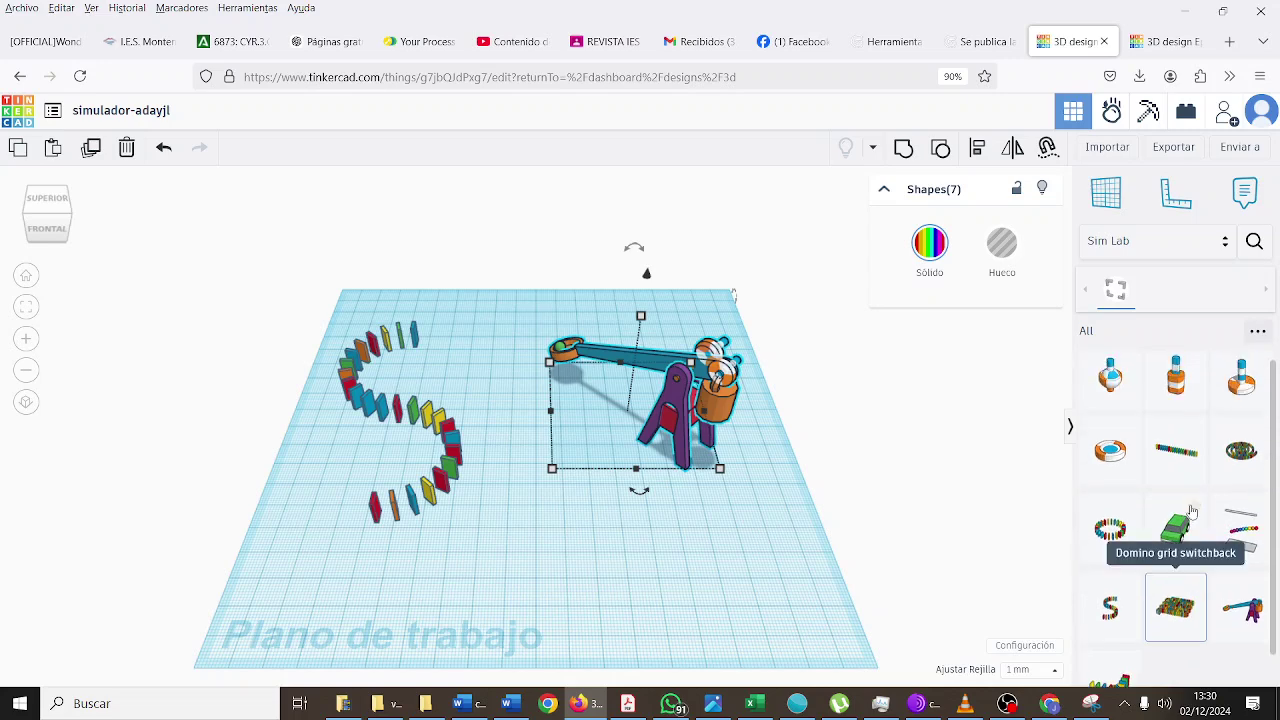
scroll(1216, 470, "down", 1)
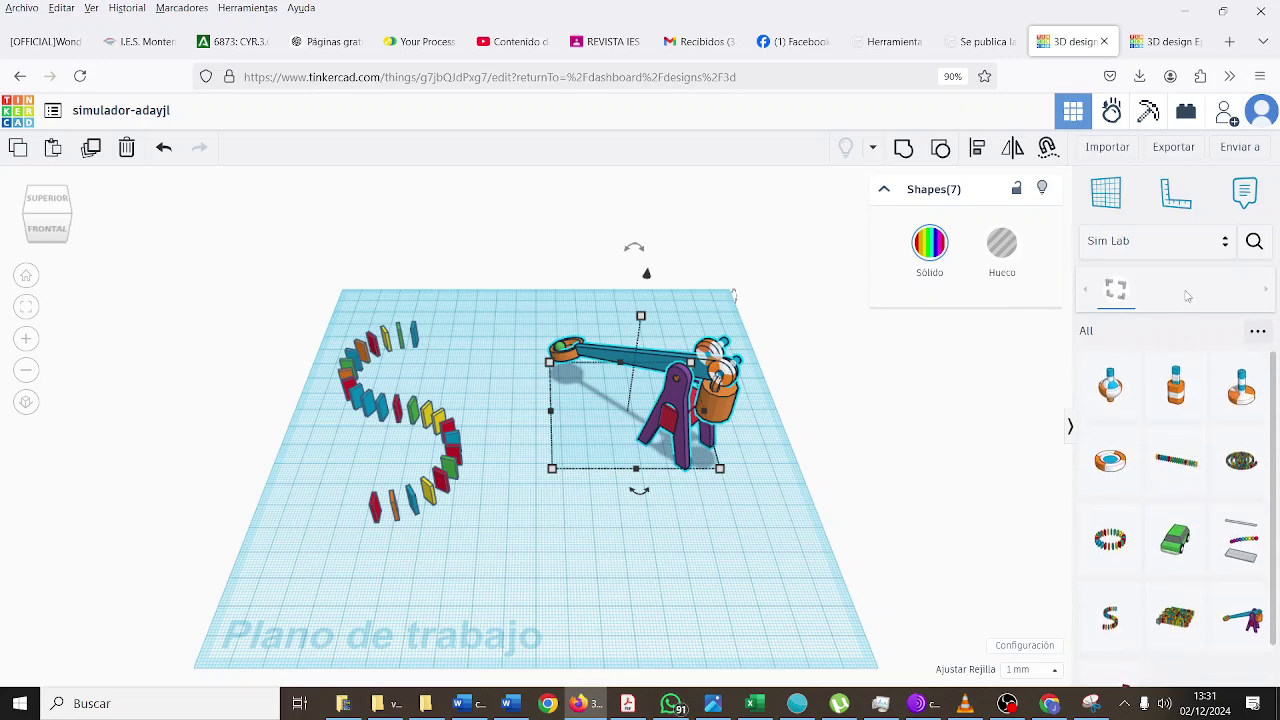
Place a sphere from the basic shapes (Formas básicas) behind the rear end of the domino run
left_click(1192, 249)
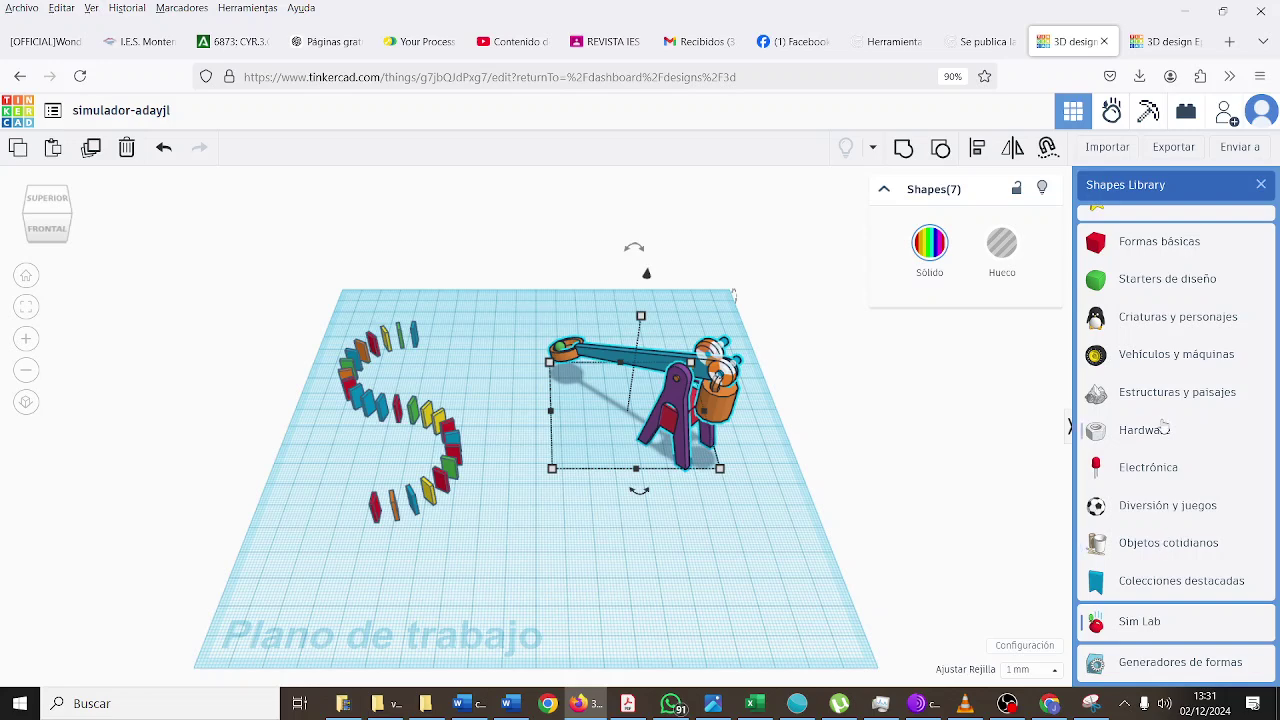
scroll(1163, 427, "up", 2)
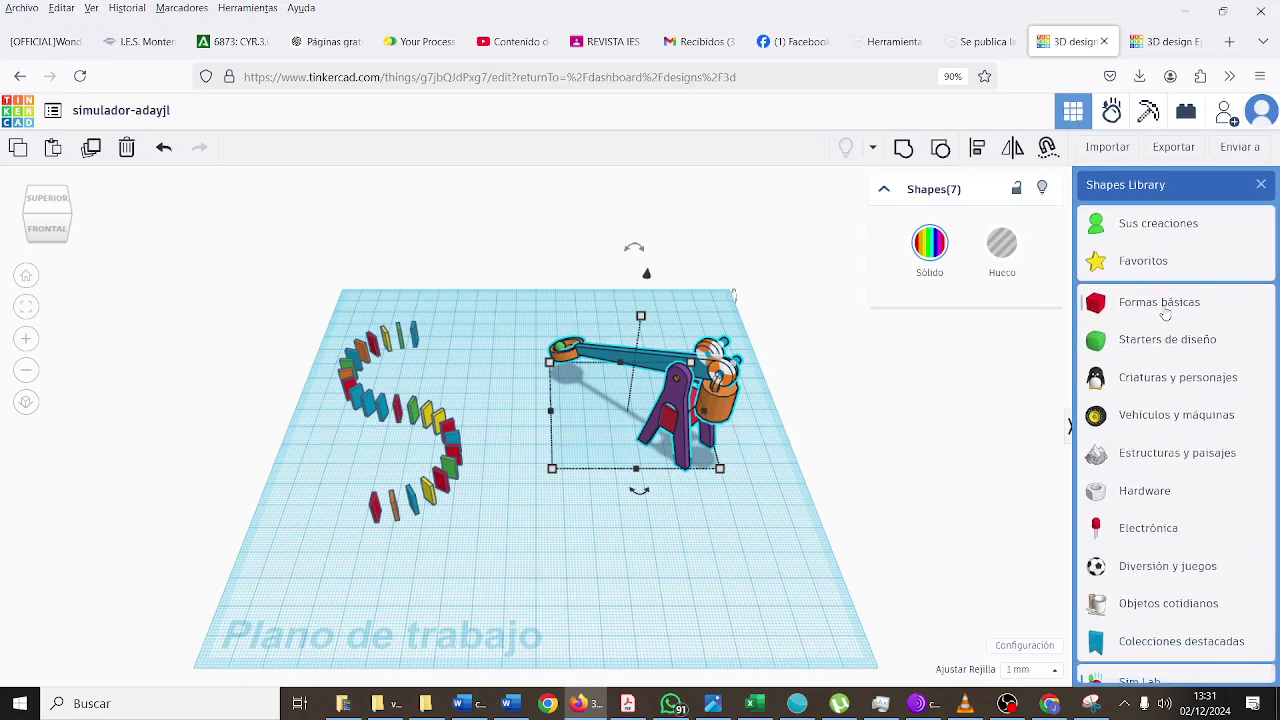
left_click(1160, 303)
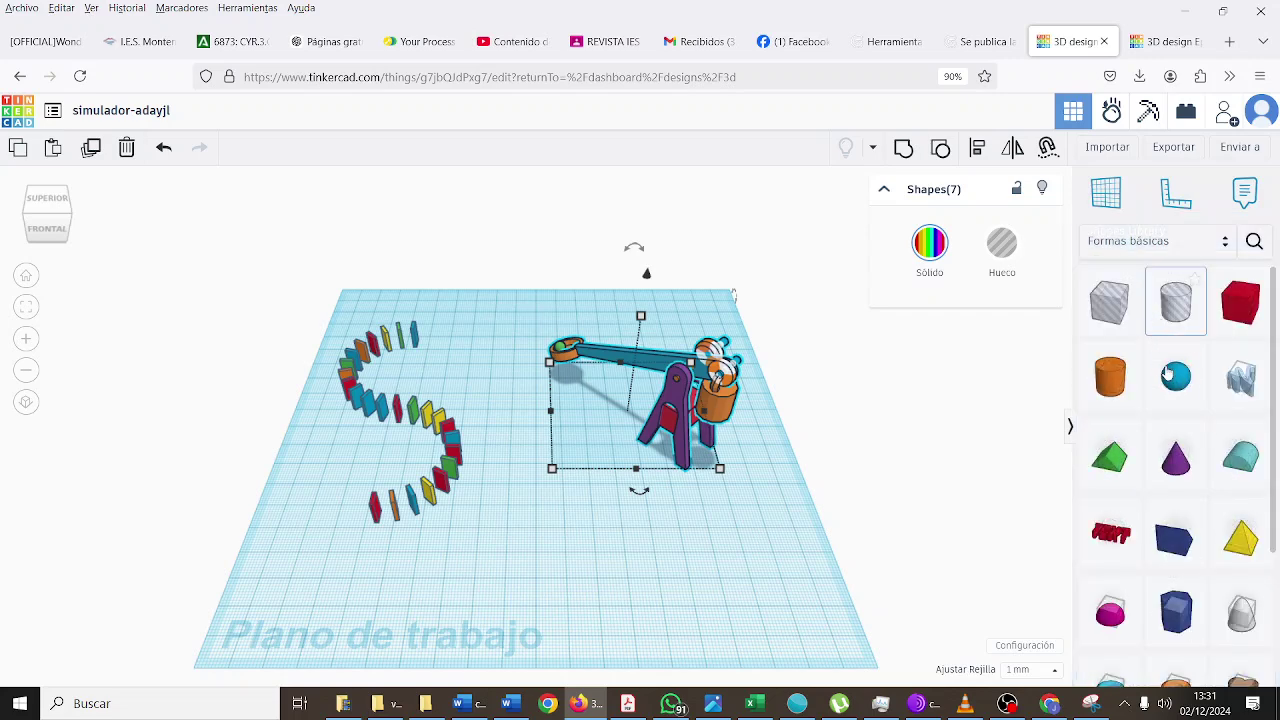
left_click_drag(946, 341, 420, 312)
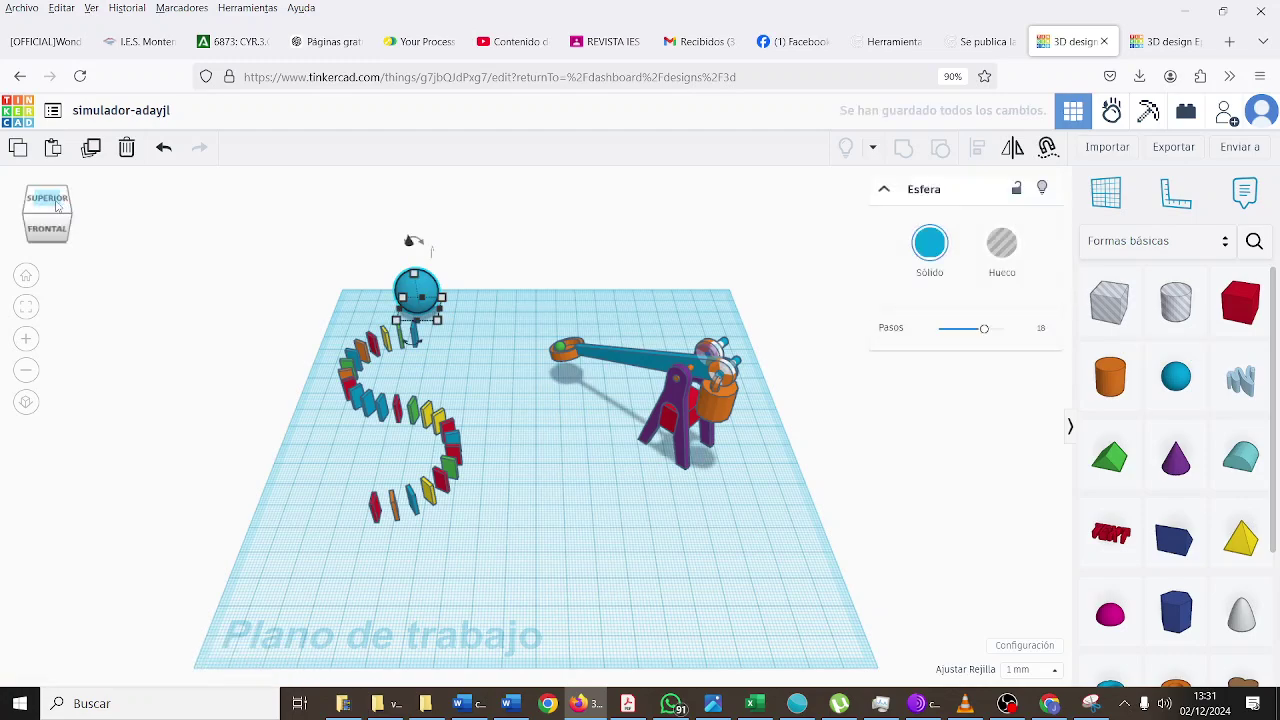
Move the sphere about 27 mm forward, onto the rear end of the domino run
left_click(56, 204)
left_click(55, 200)
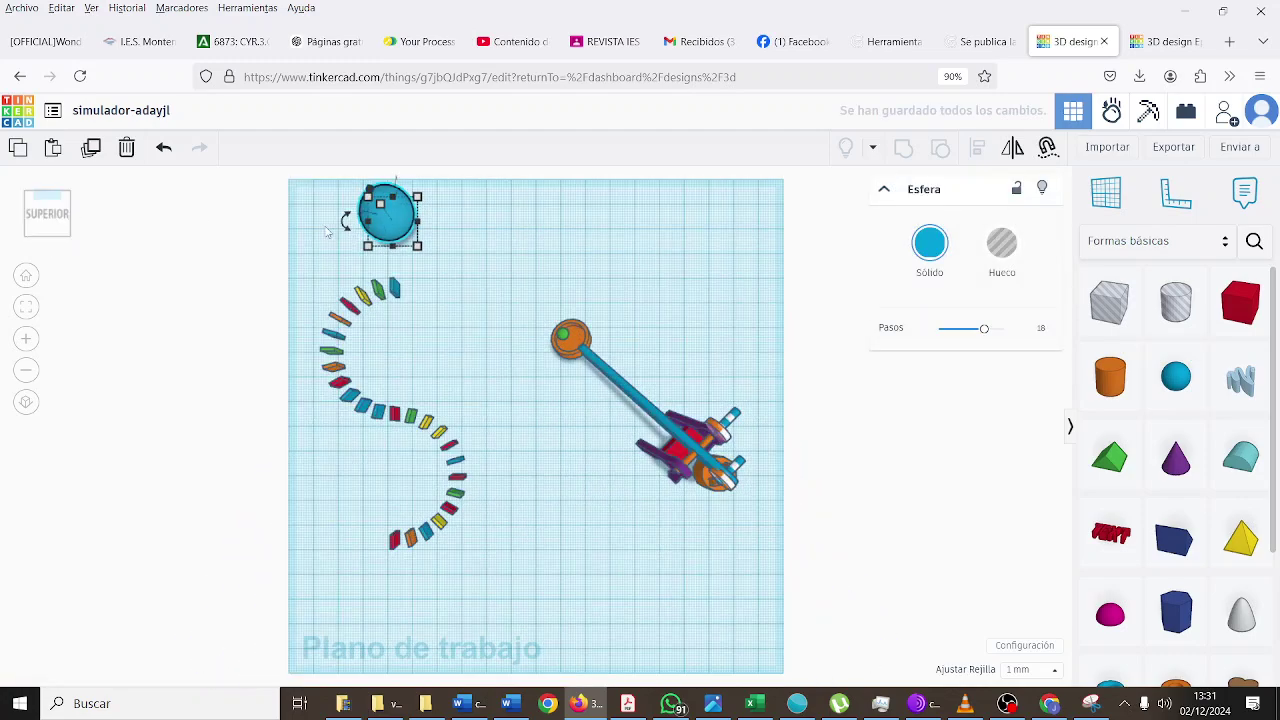
left_click_drag(380, 230, 380, 303)
Raise the sphere 25 mm above the workplane and shift it about 5 mm and 7 mm horizontally near the rearmost domino
left_click_drag(52, 222, 58, 225)
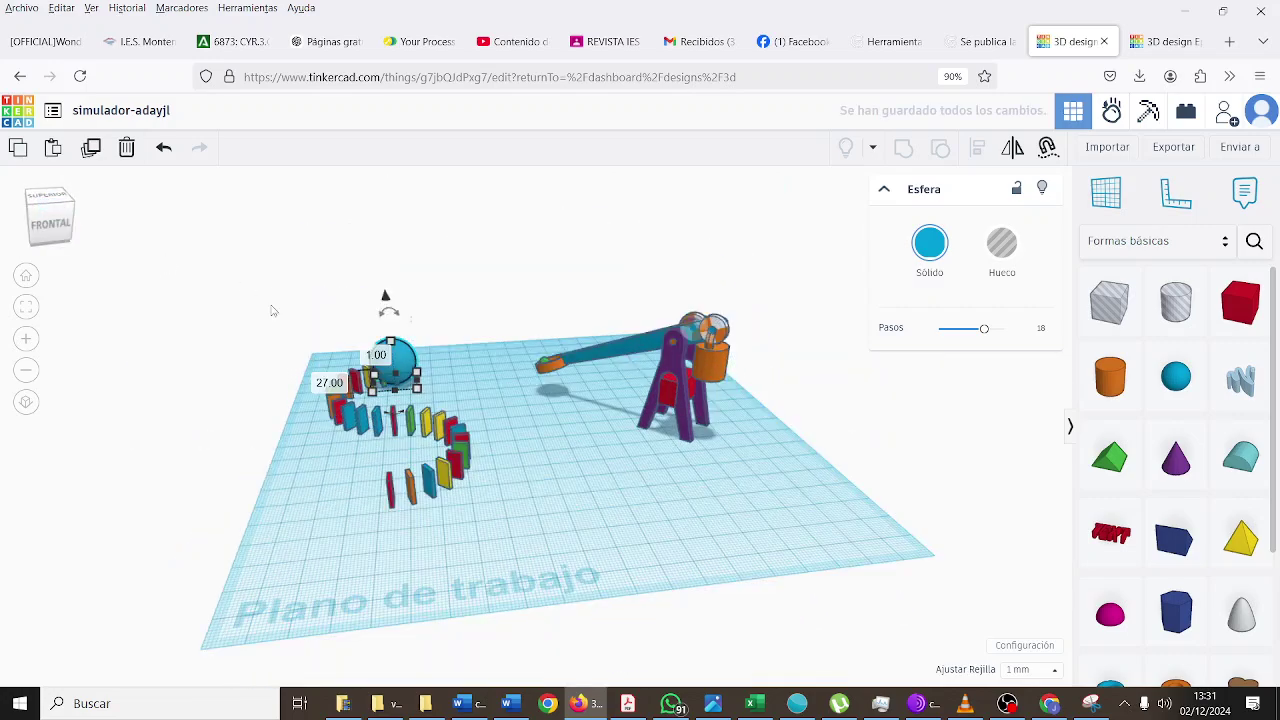
left_click_drag(385, 298, 391, 242)
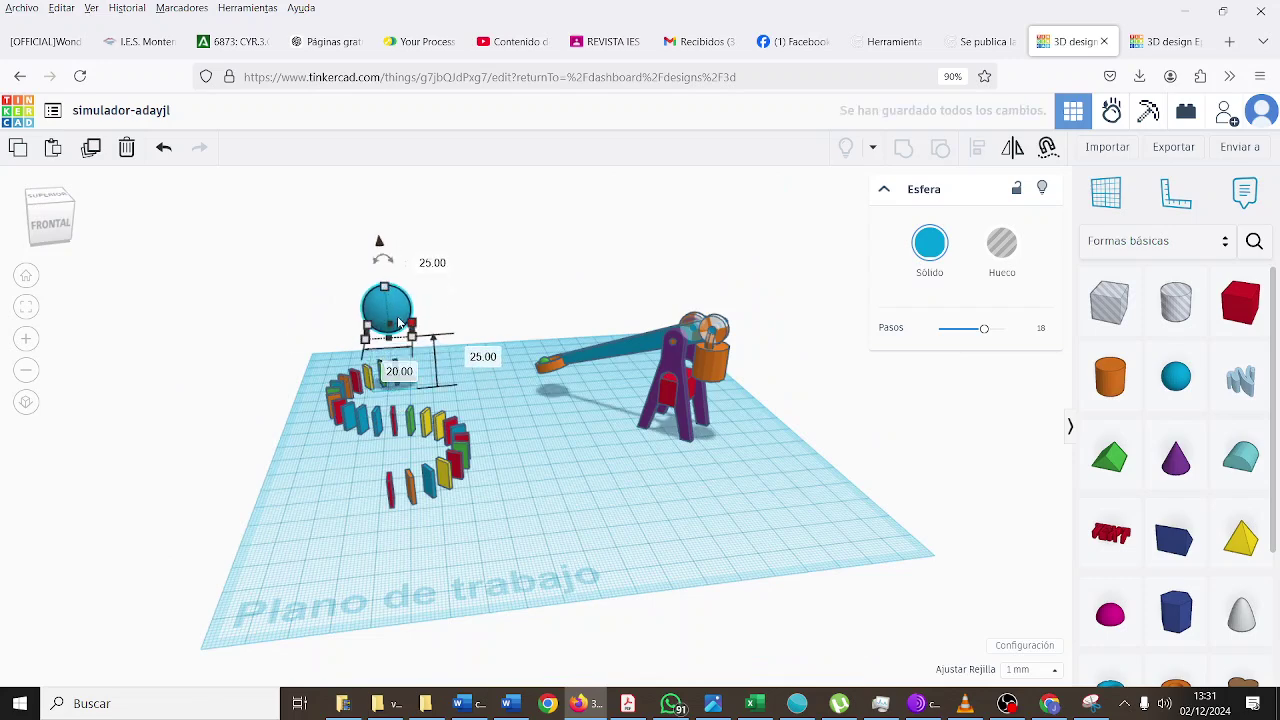
left_click_drag(396, 308, 412, 312)
left_click(46, 198)
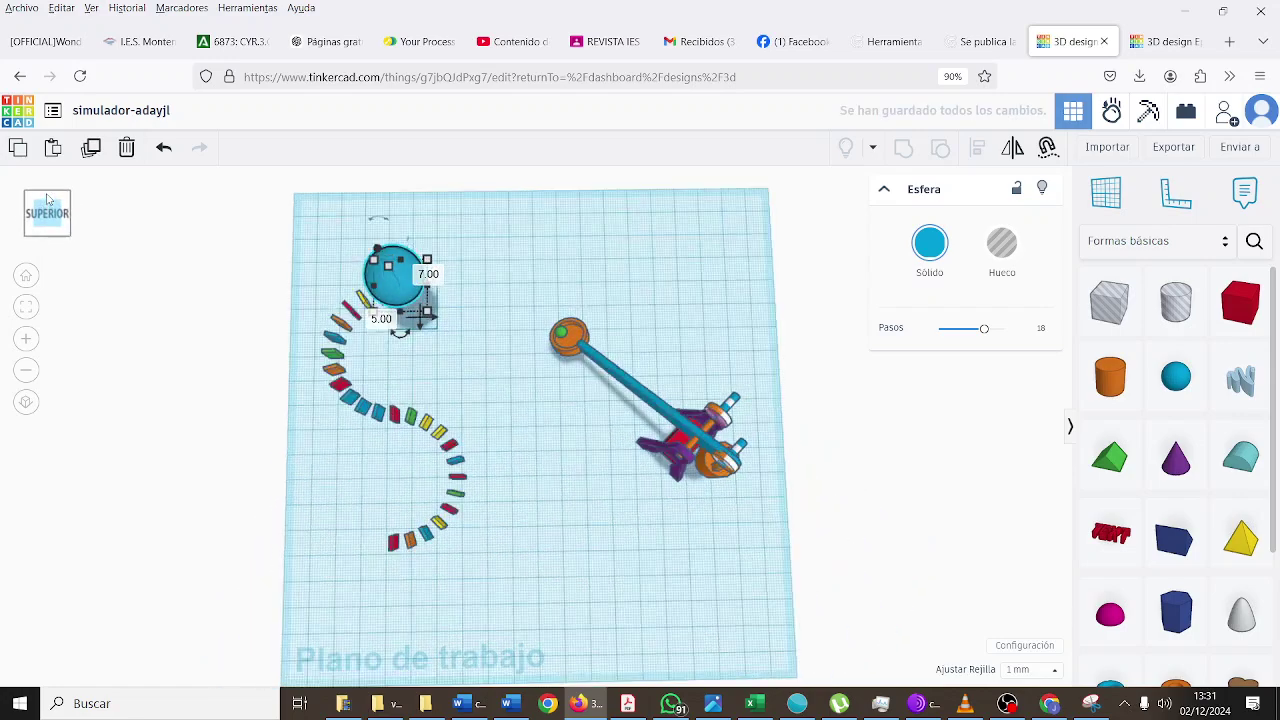
left_click(45, 207)
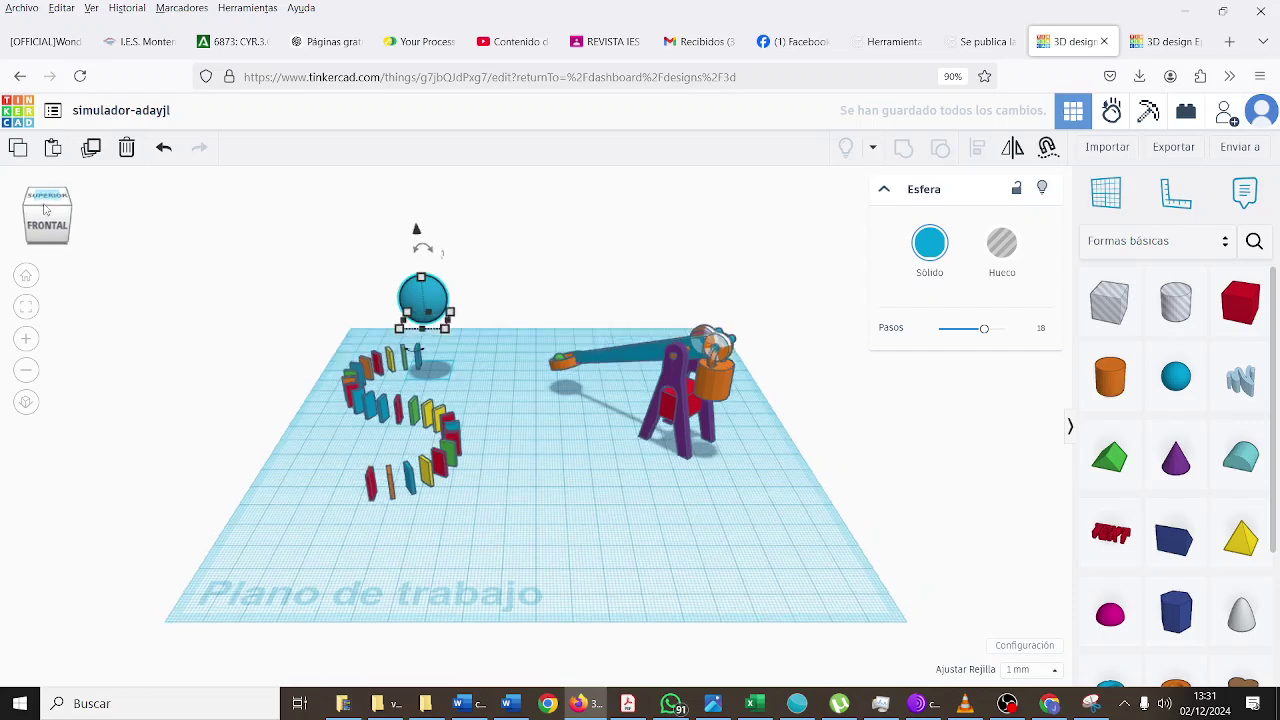
Switch the design to the Sim Lab simulation, run it, and pause it after the dominoes have fallen
left_click(1121, 123)
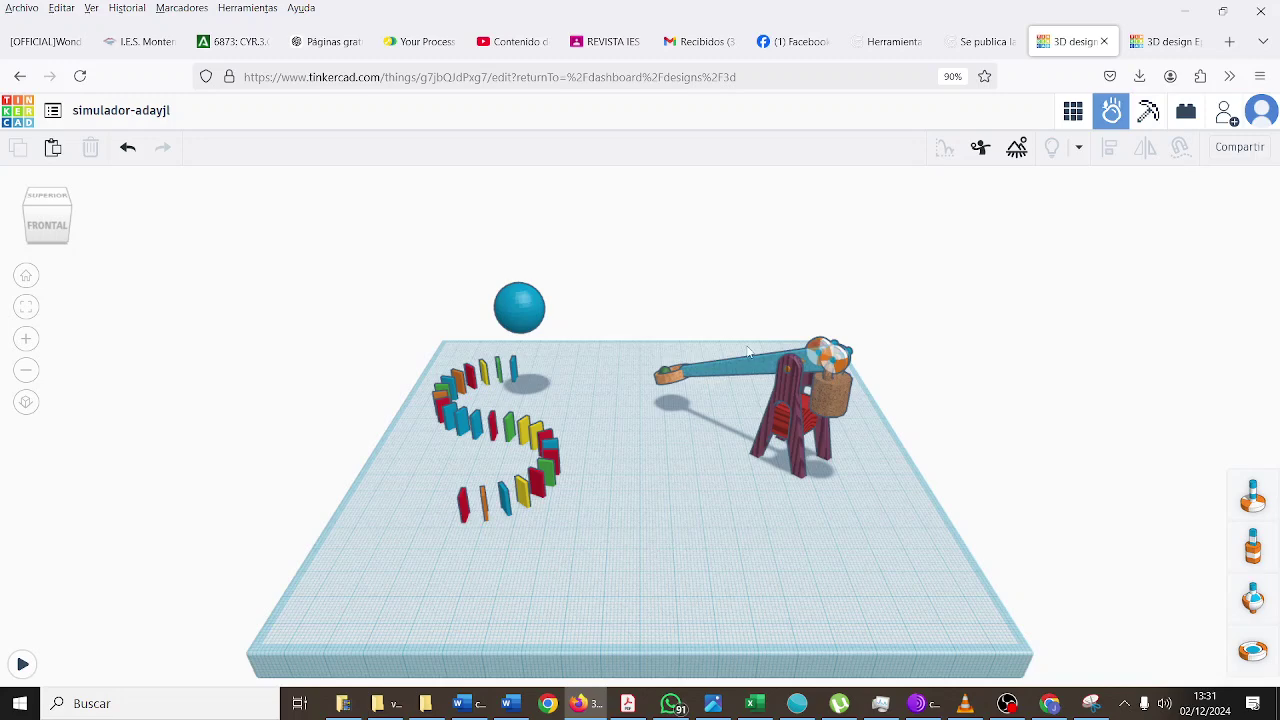
left_click(26, 666)
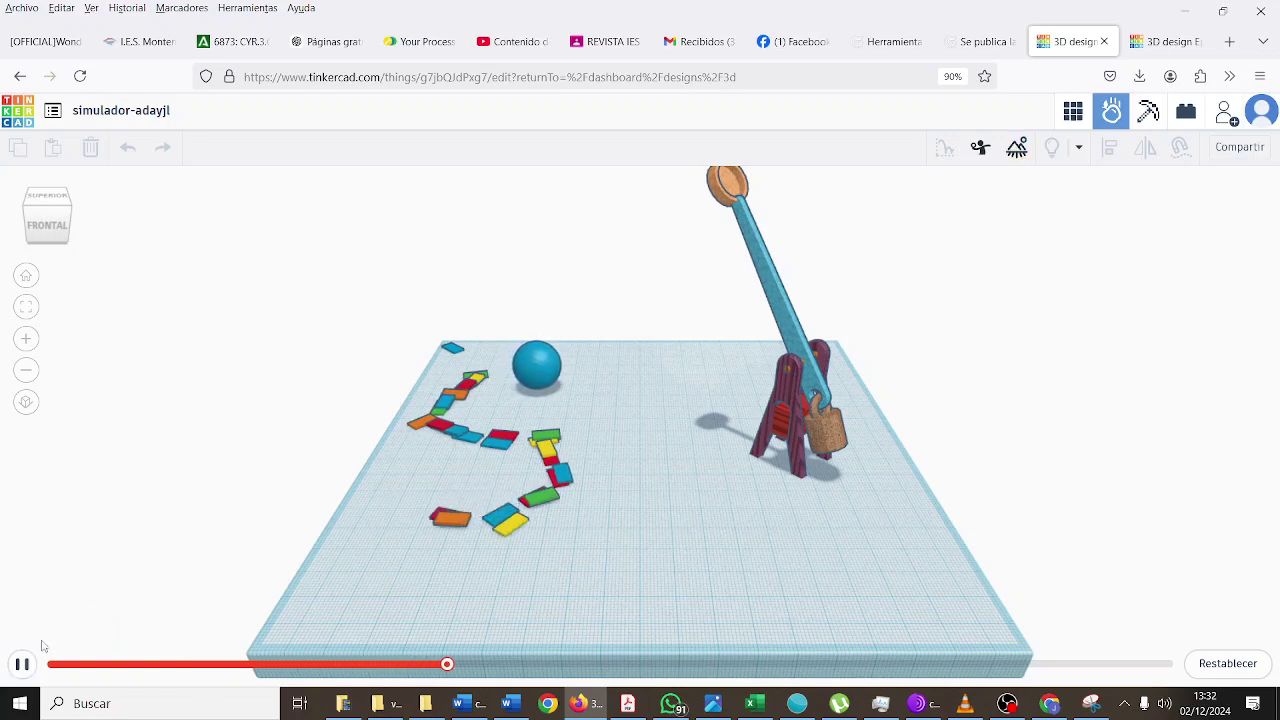
left_click(21, 667)
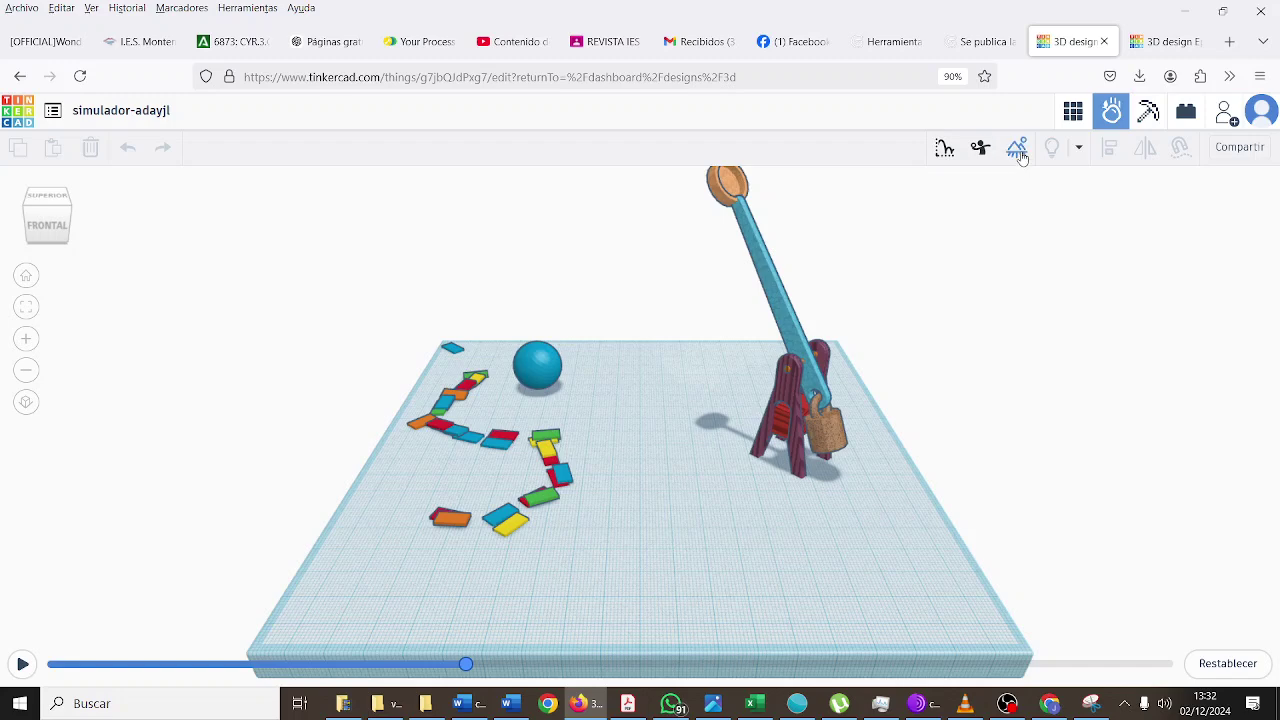
Inspect the ground (Suelo) settings, including its material, colour and physical properties
left_click(1049, 208)
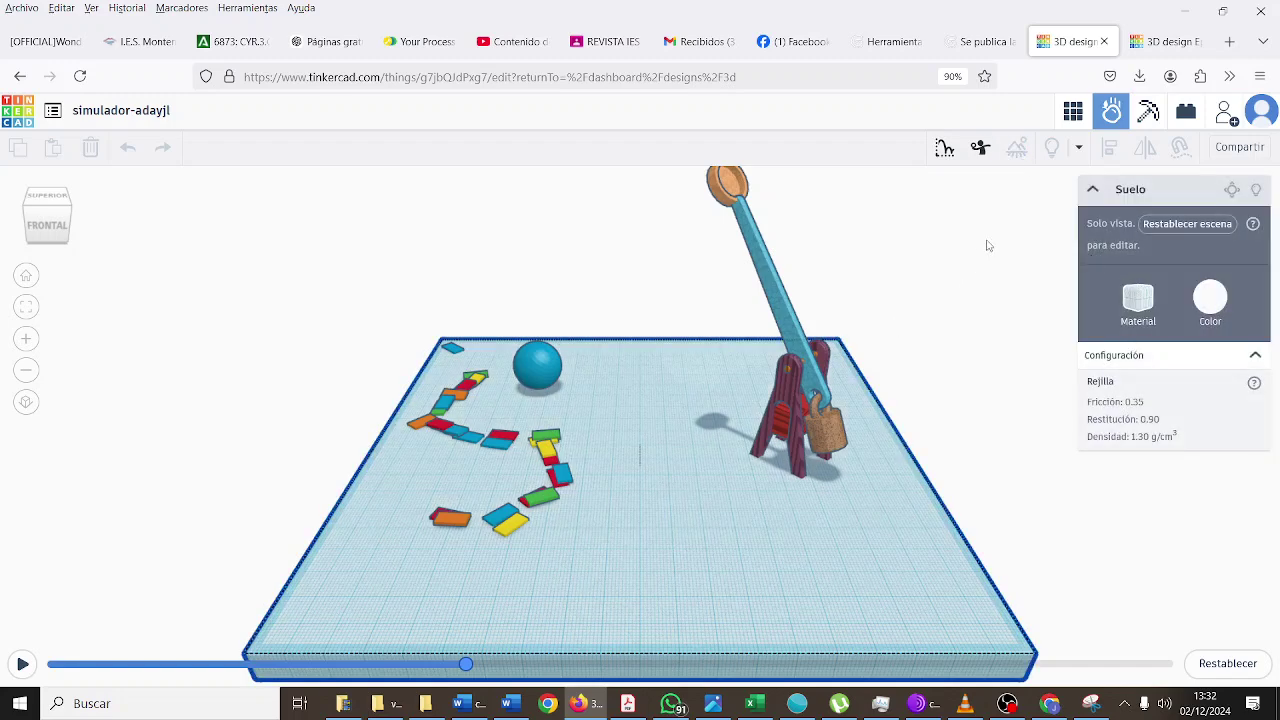
left_click(1092, 192)
left_click(1093, 191)
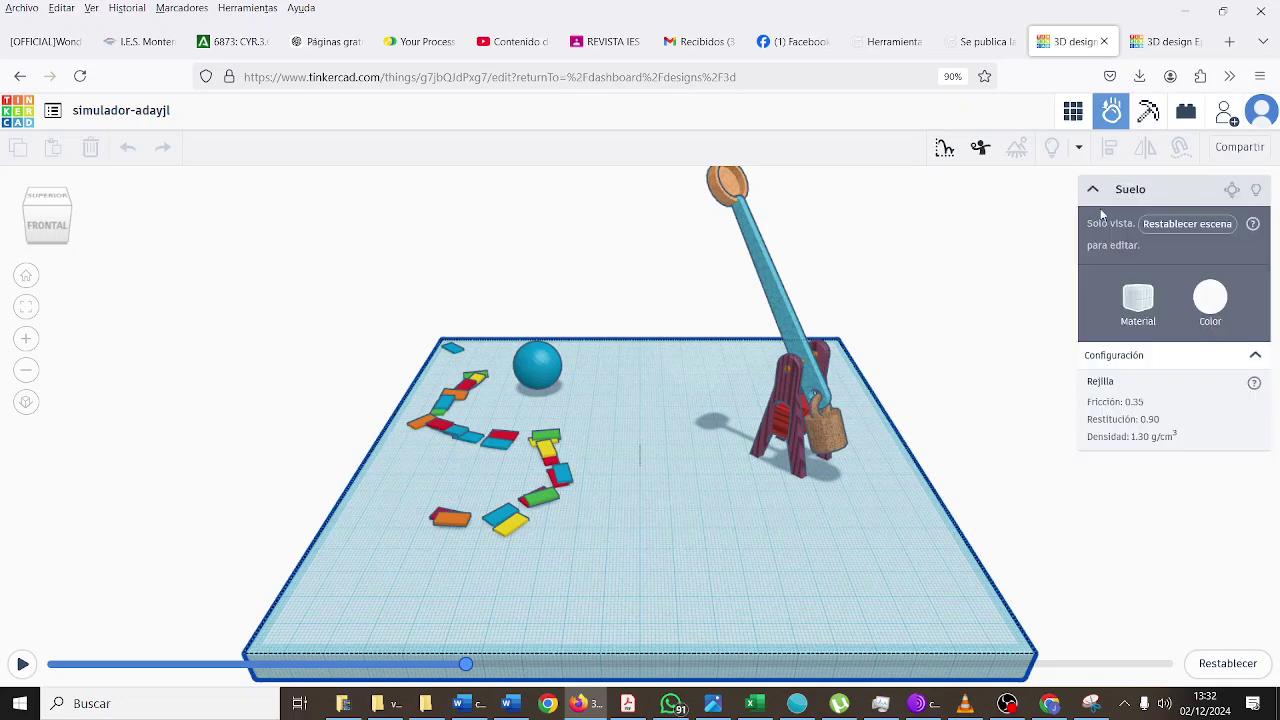
left_click(941, 258)
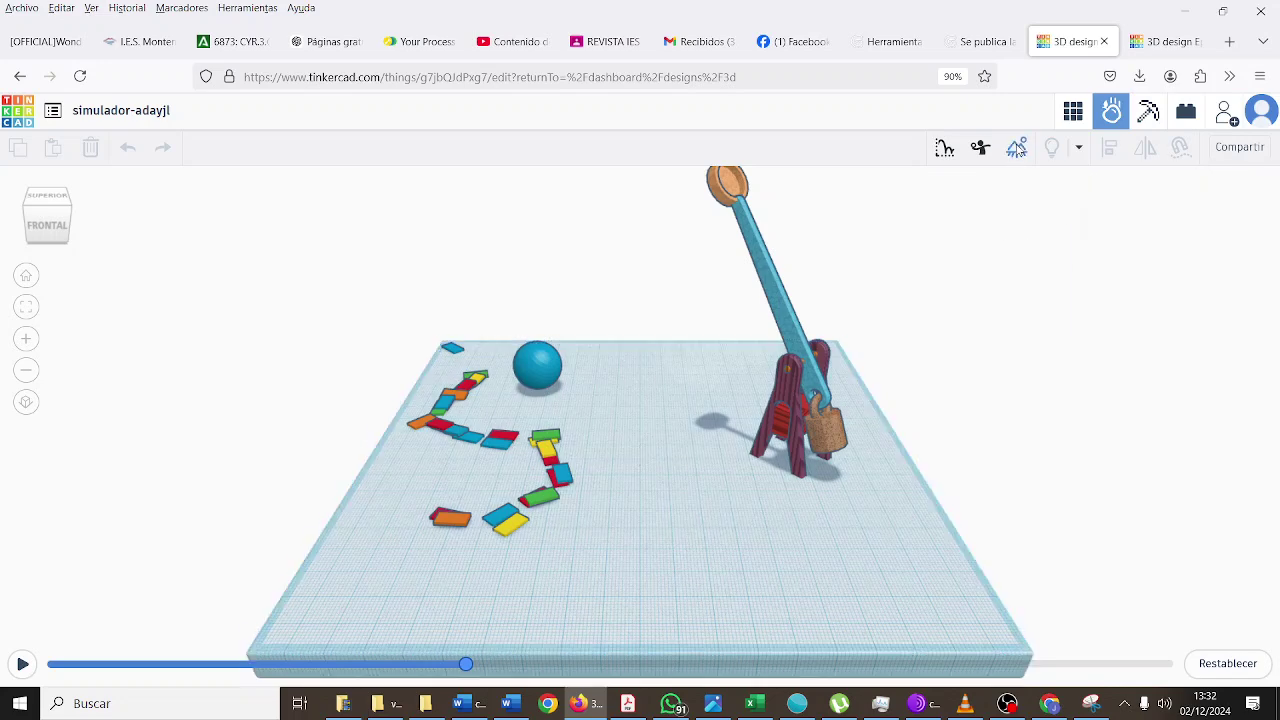
left_click(1016, 148)
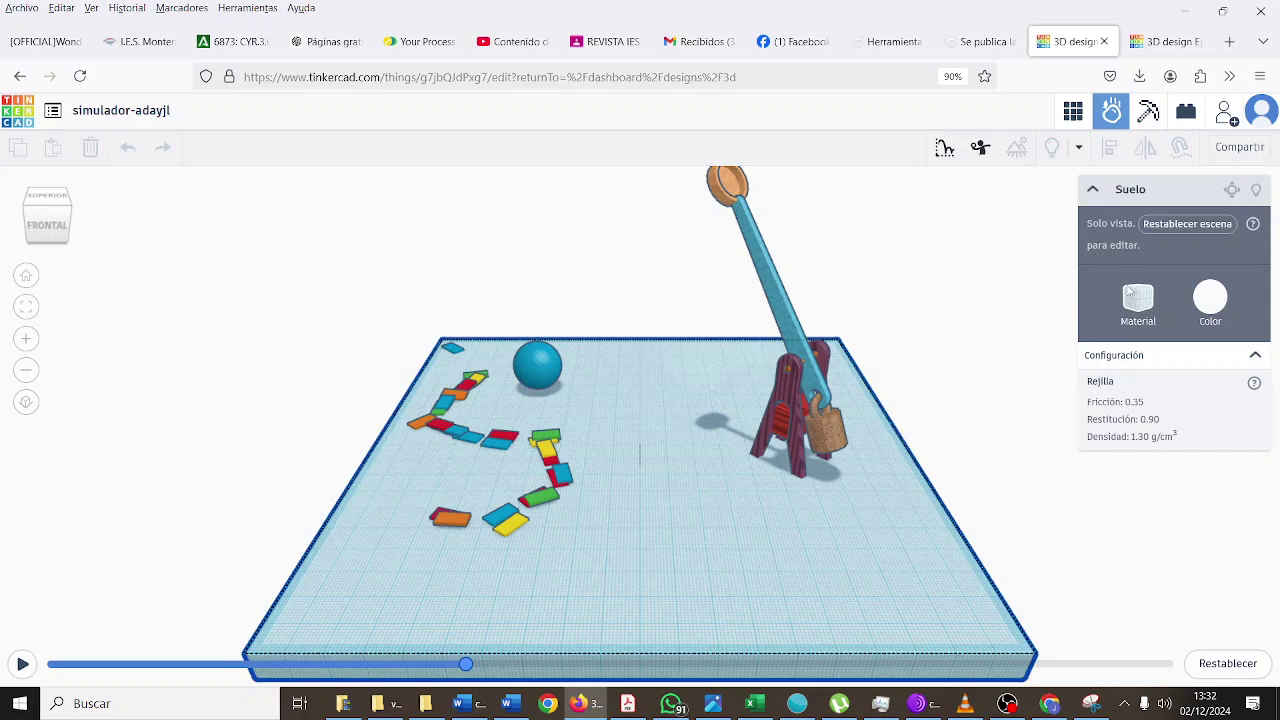
Examine the trace graph and the throwable objects list, and return to the ground (Suelo) settings
left_click(946, 150)
left_click(979, 149)
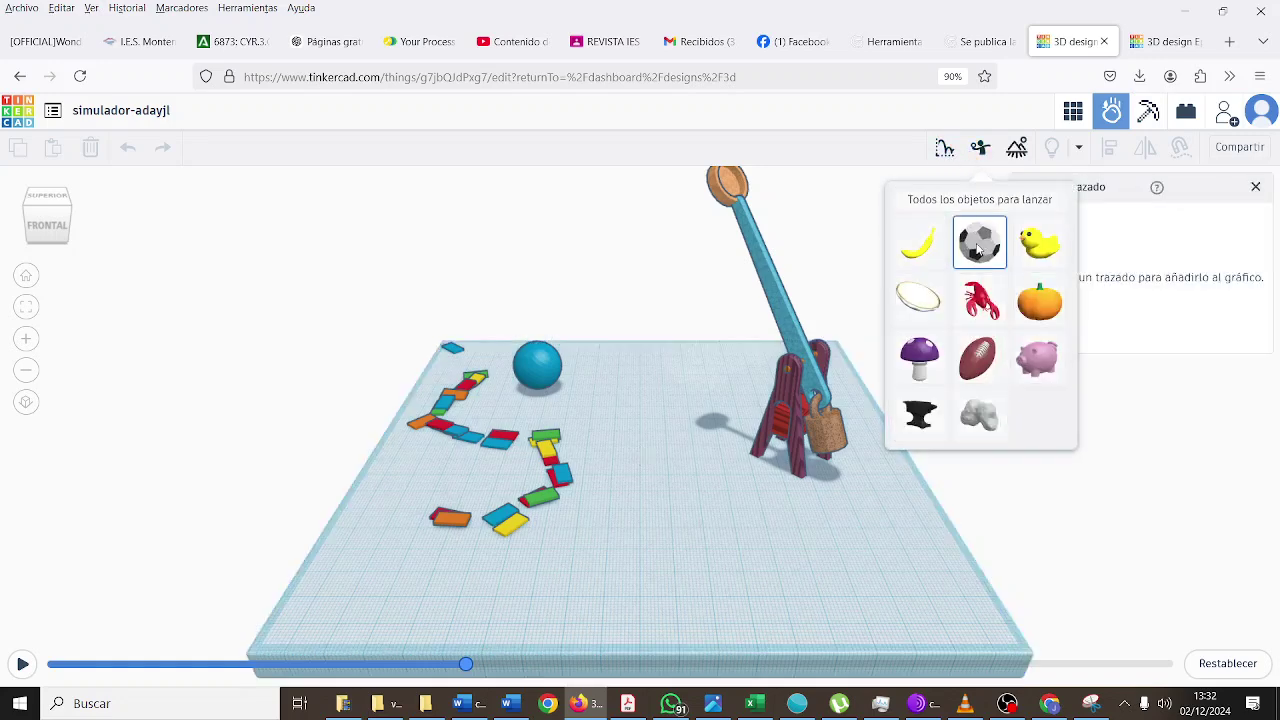
left_click(1075, 149)
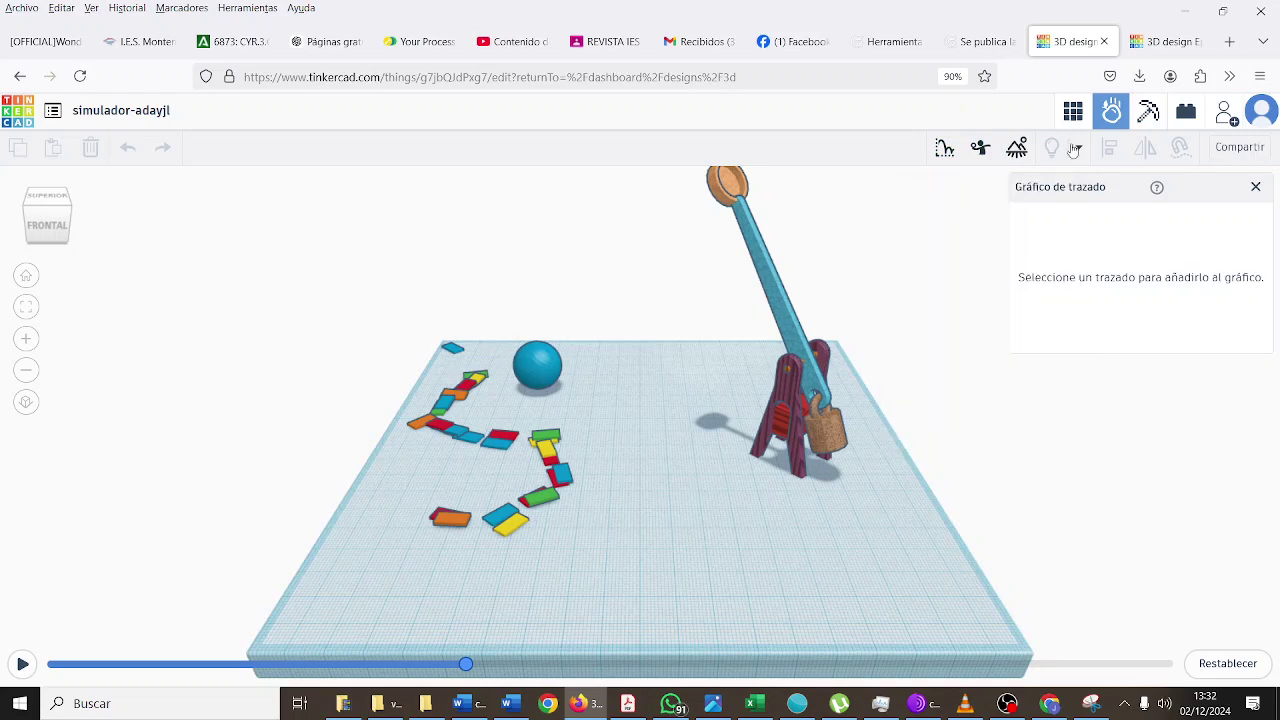
left_click(1017, 150)
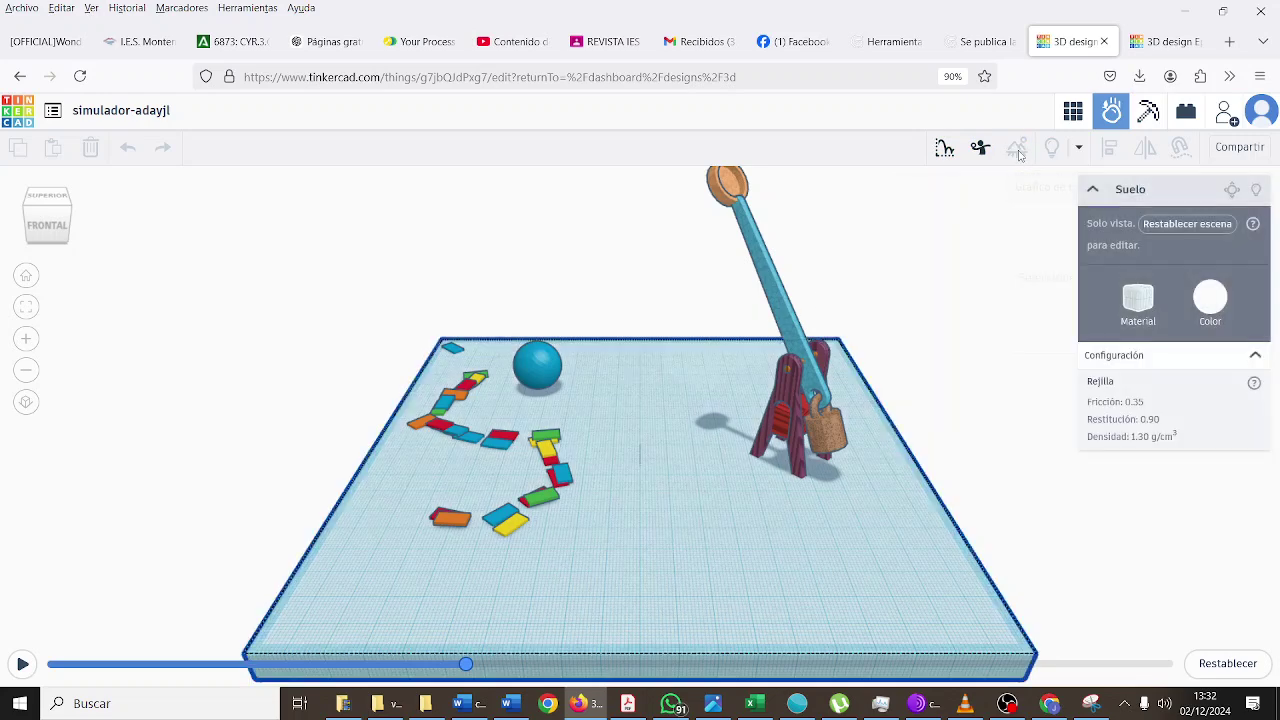
Inspect the physical properties of the catapult's throwing arm and reset the simulation scene to its starting state
left_click(932, 341)
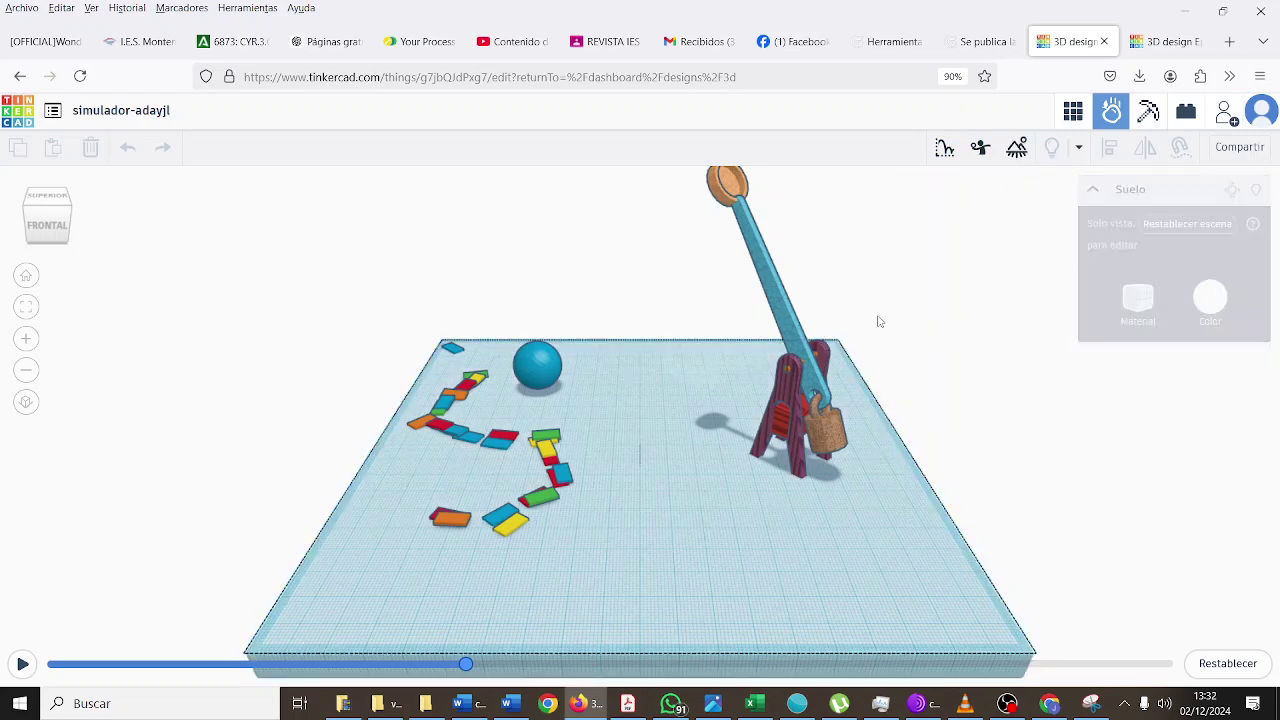
left_click(772, 270)
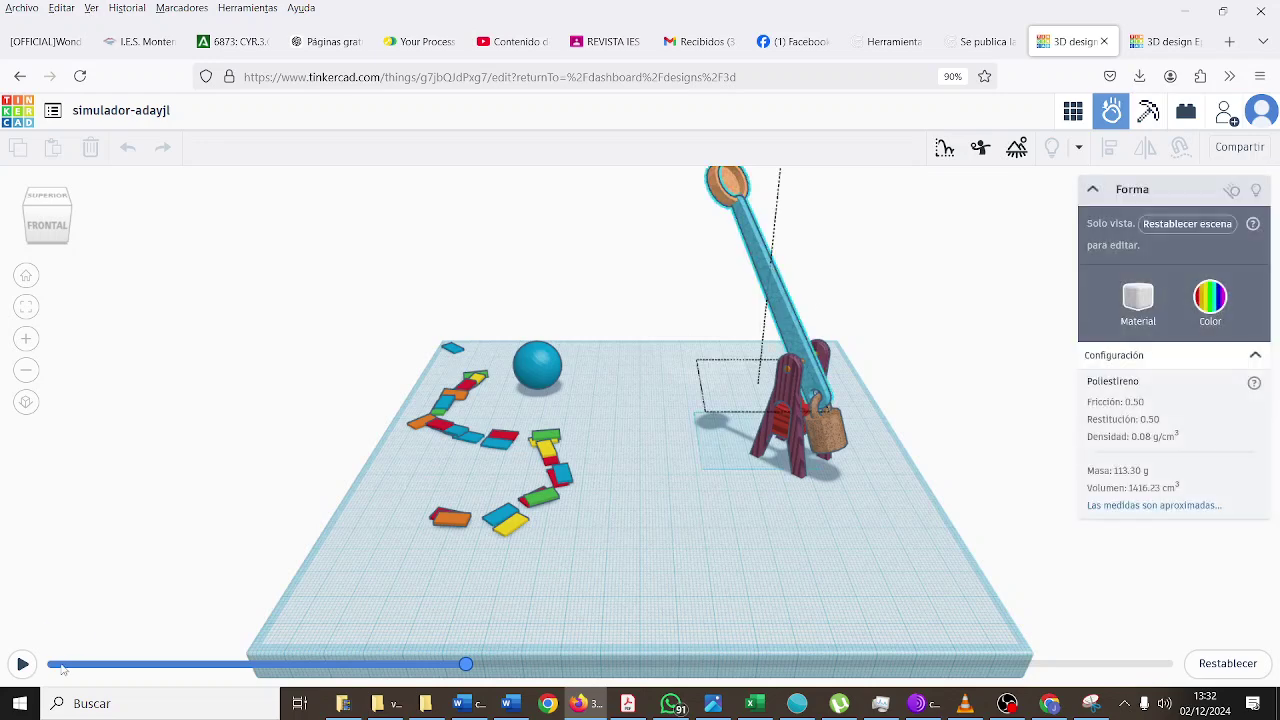
left_click(1218, 663)
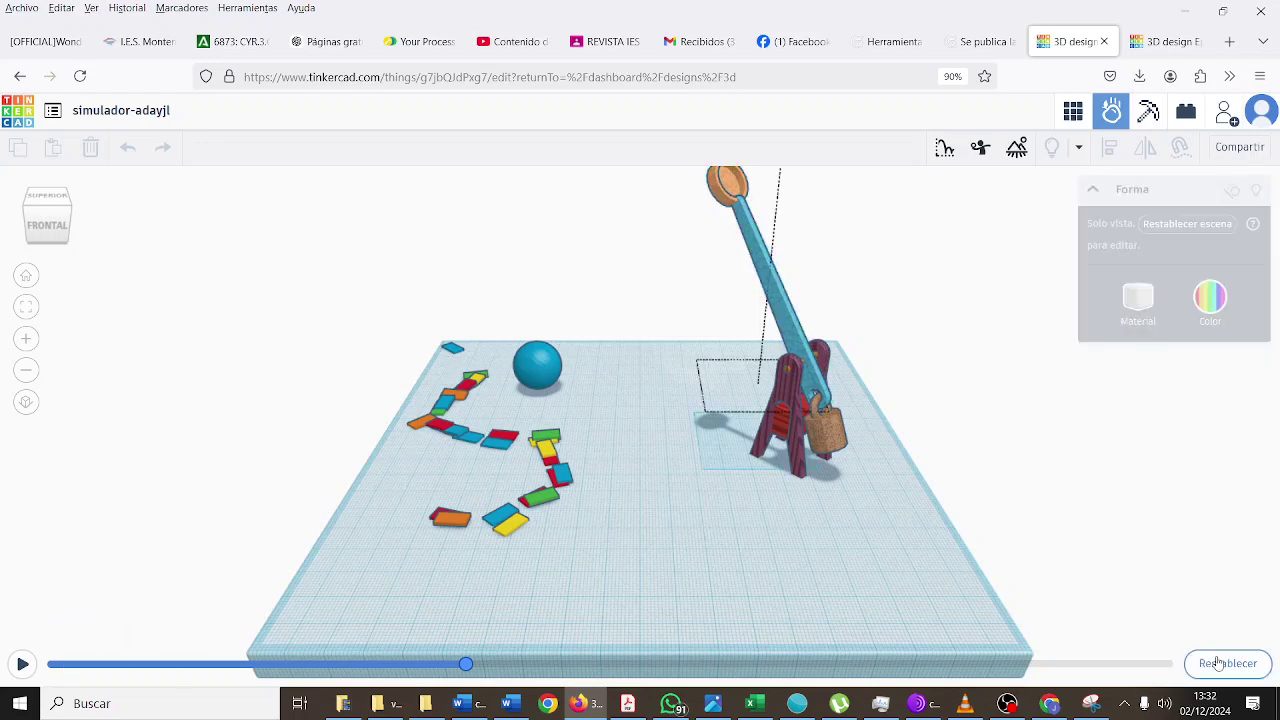
left_click(1226, 663)
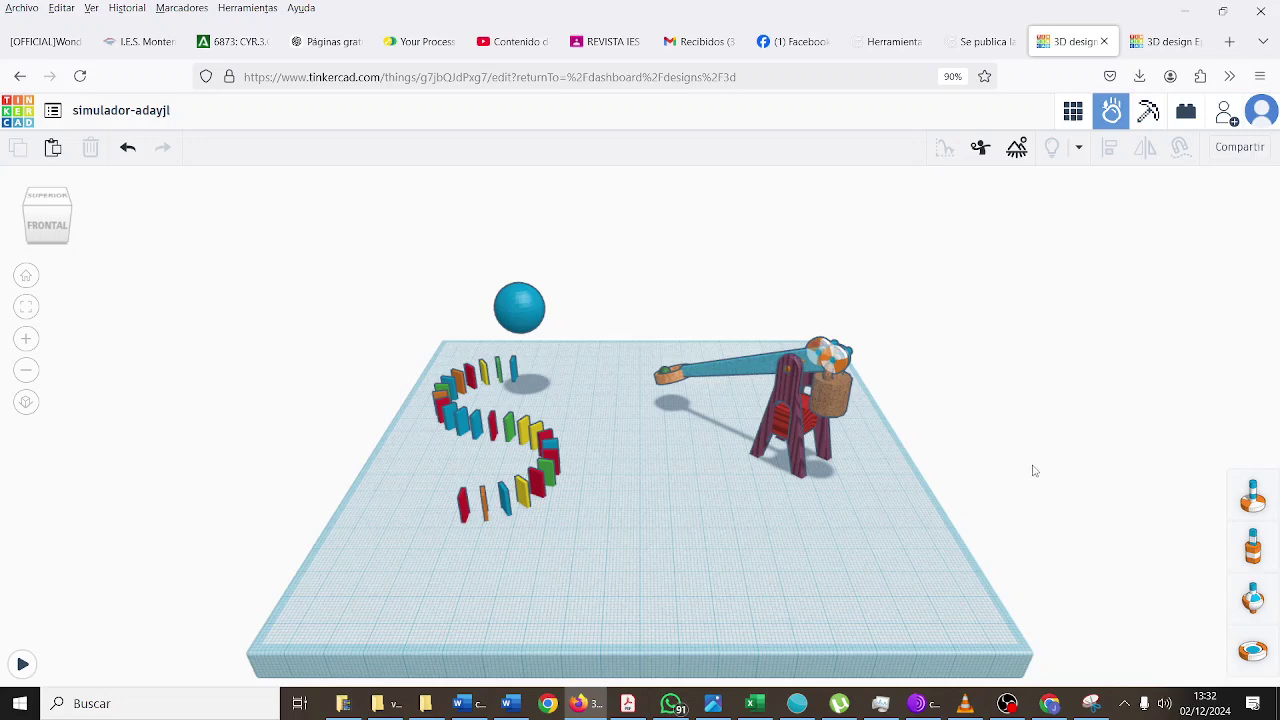
Set the scene's gravity to 0.33 g in the ground (Suelo) settings and run the simulation
left_click(1022, 152)
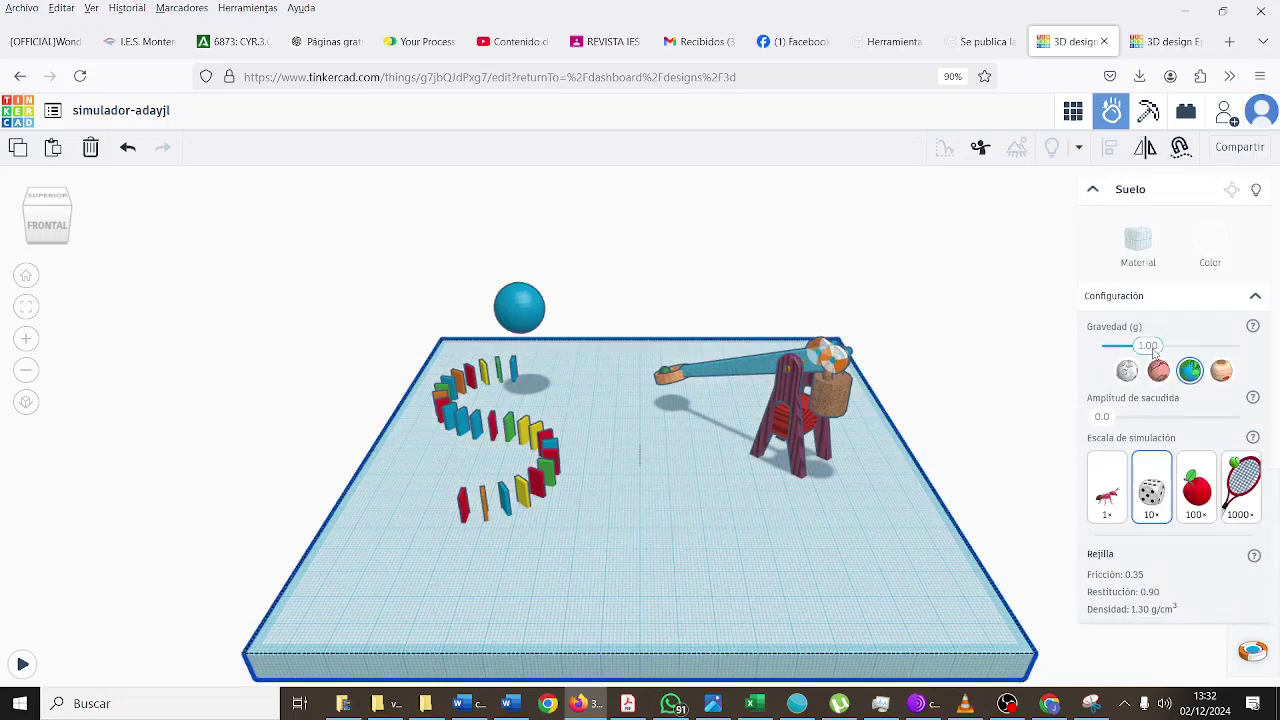
left_click_drag(1154, 350, 1107, 346)
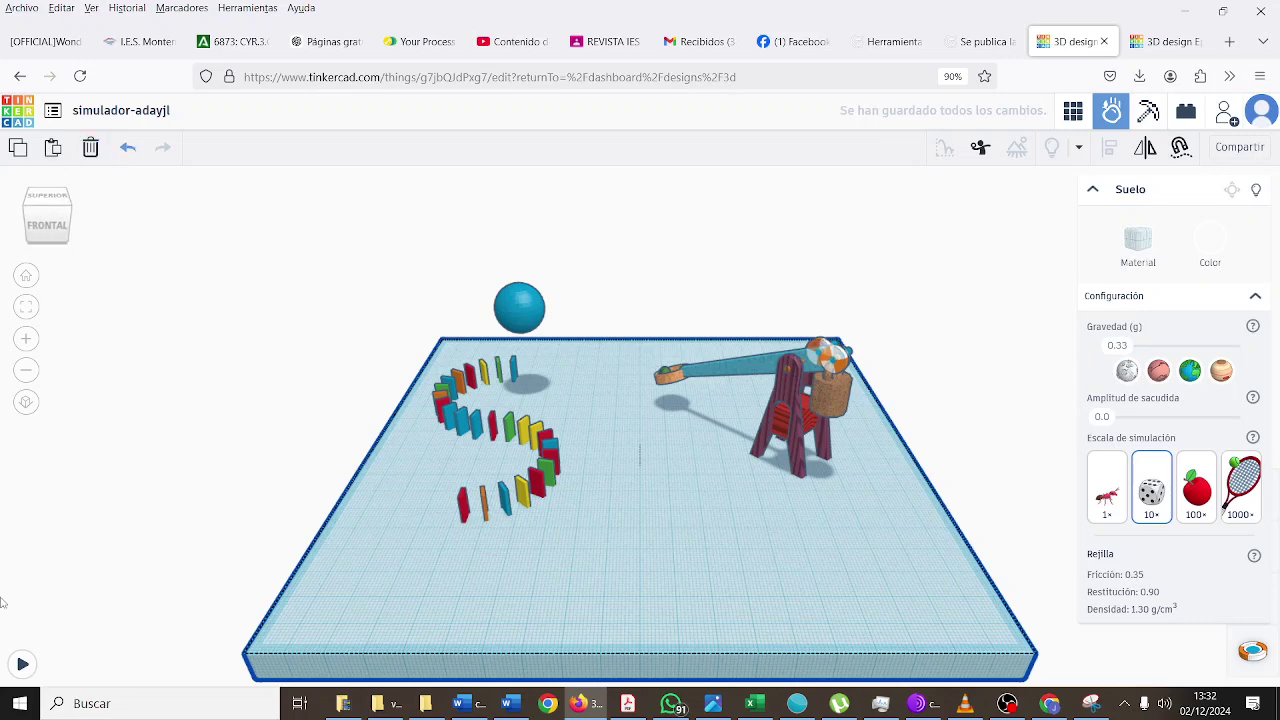
left_click(22, 663)
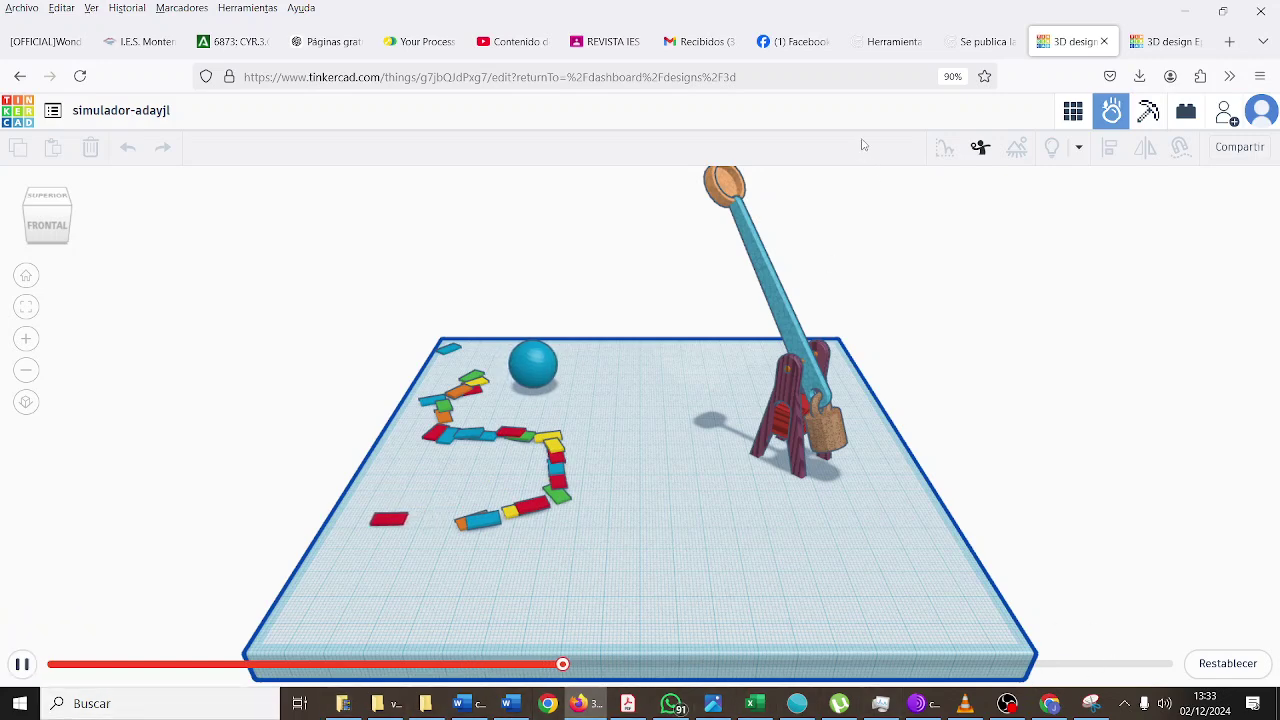
Open sharing for the simulation, save the current view as an image, and create a video of the run
left_click(1229, 147)
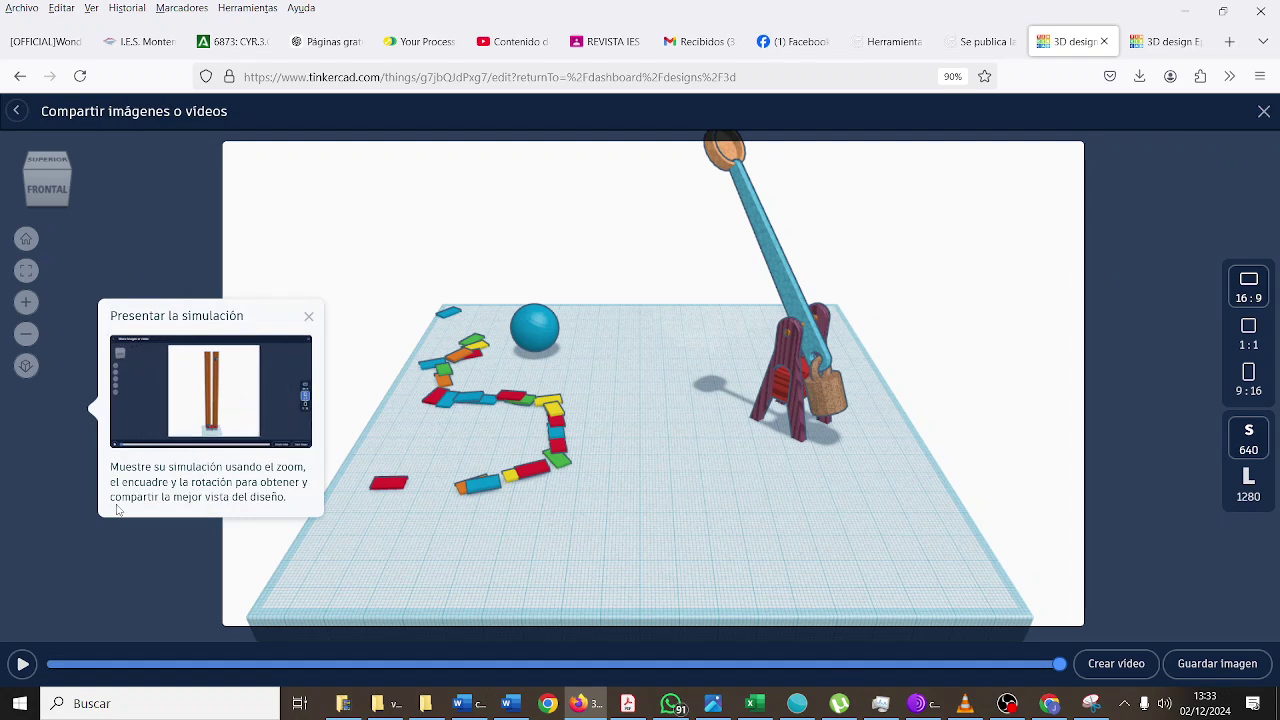
left_click(1186, 668)
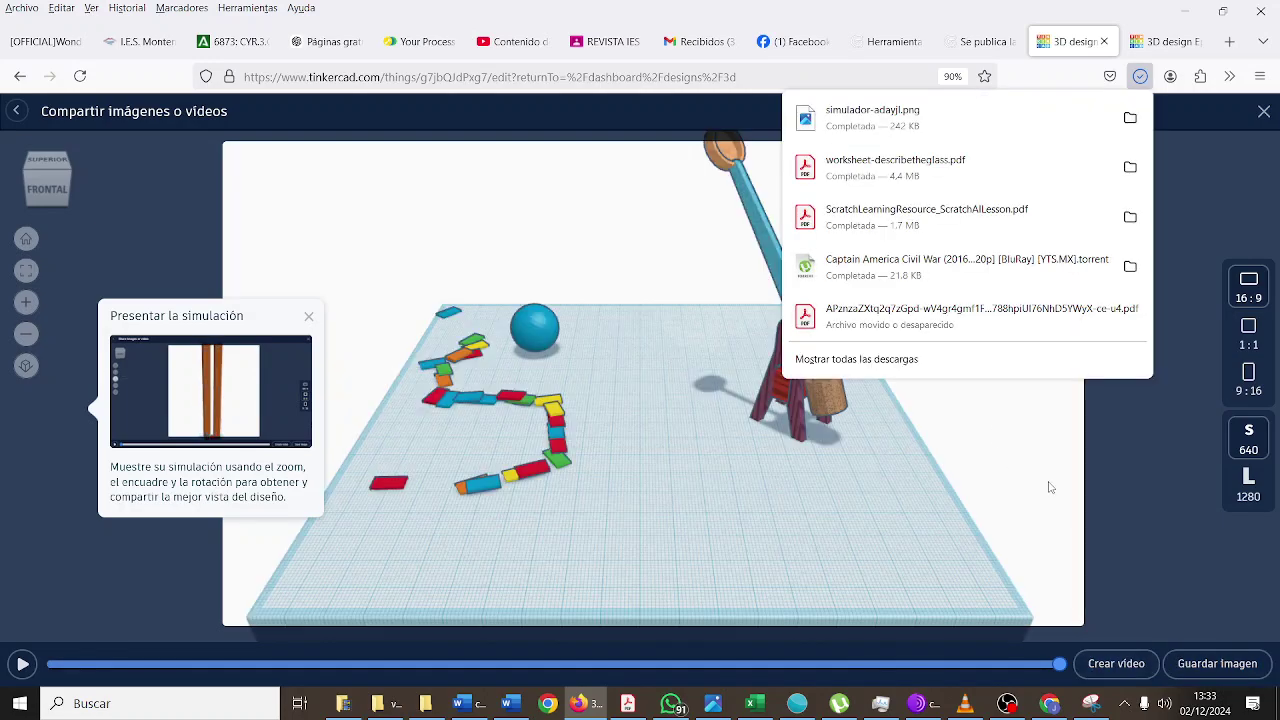
left_click(1115, 663)
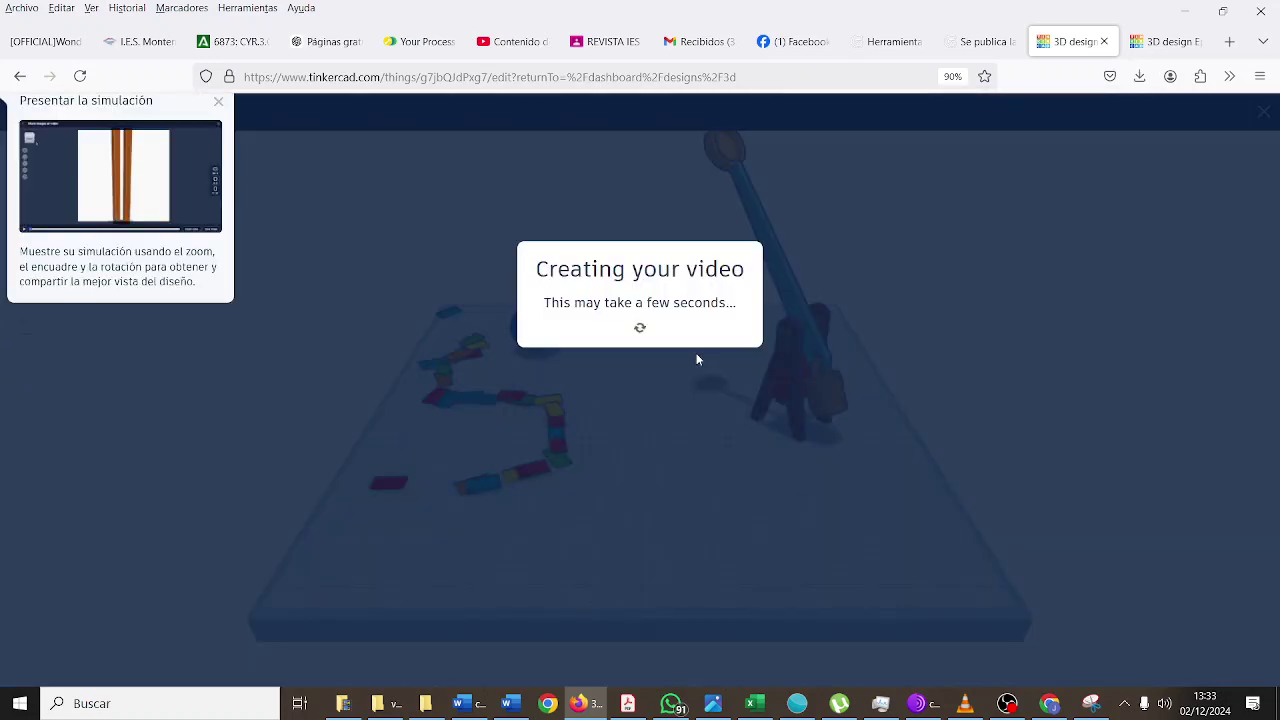